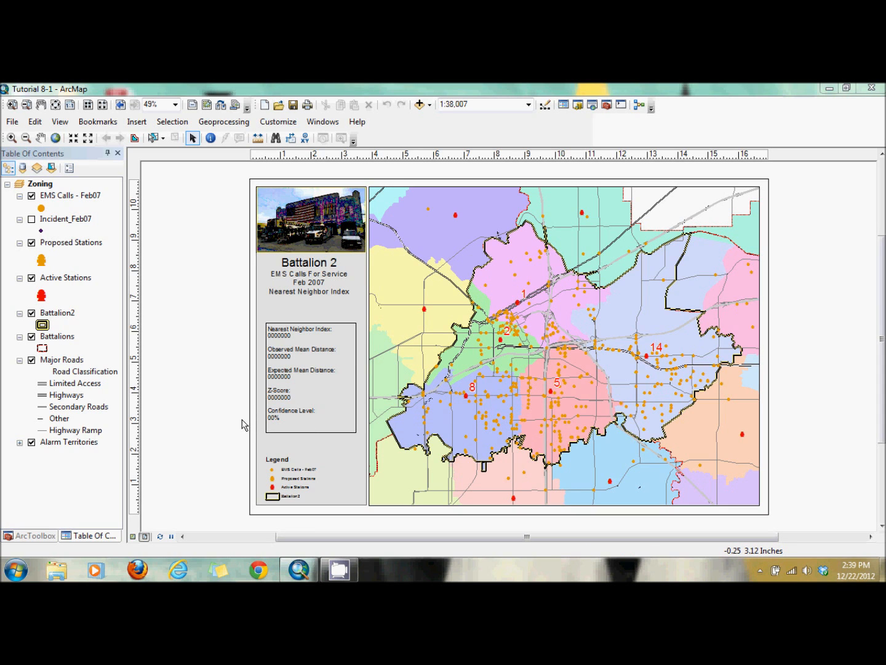
- Set the Confidence Level value in the layout's statistics text box to 95%
left_click(314, 416)
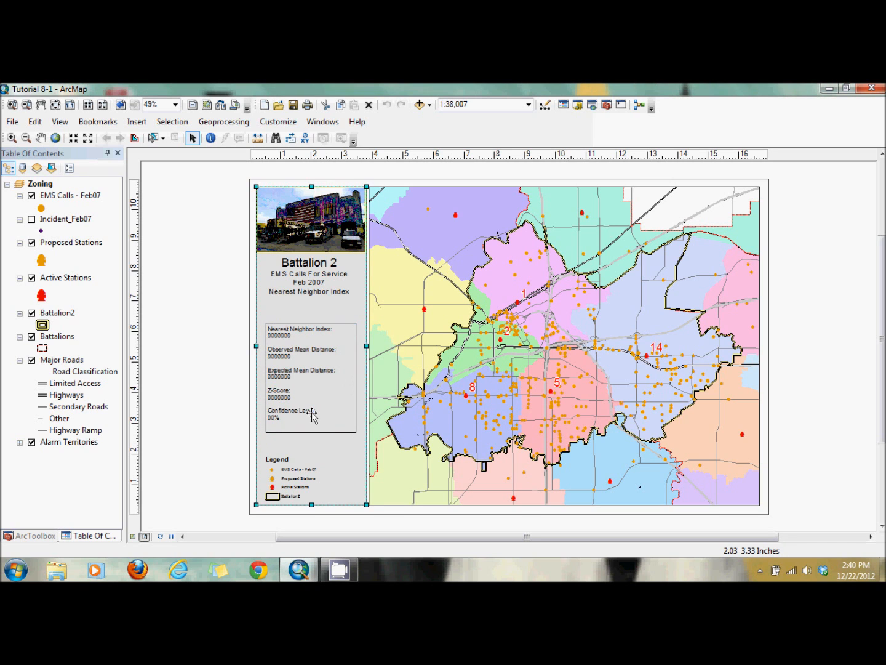
double_click(311, 415)
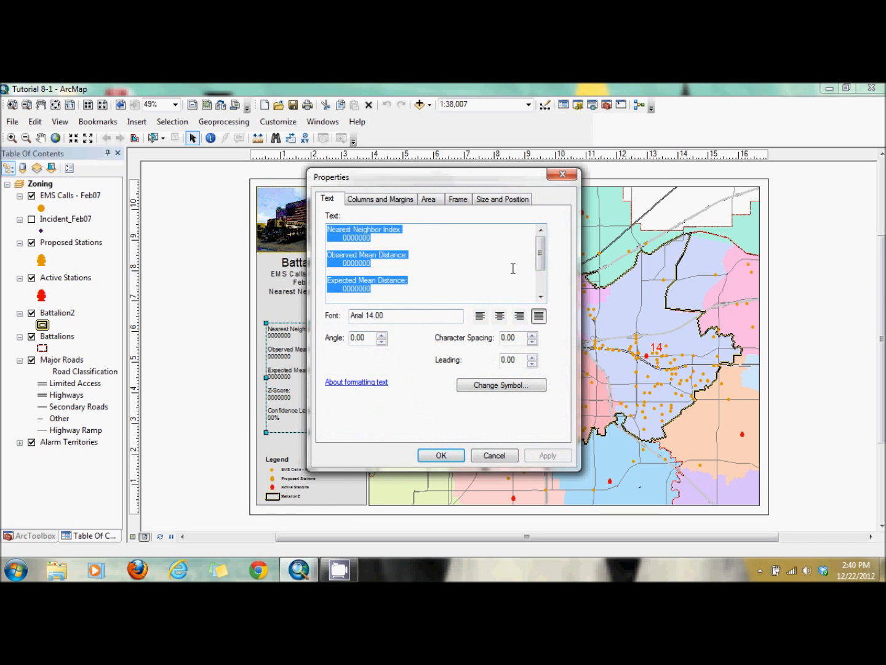
scroll(541, 274, "down", 2)
left_click(350, 297)
key("BackSpace")
key("BackSpace")
type("95")
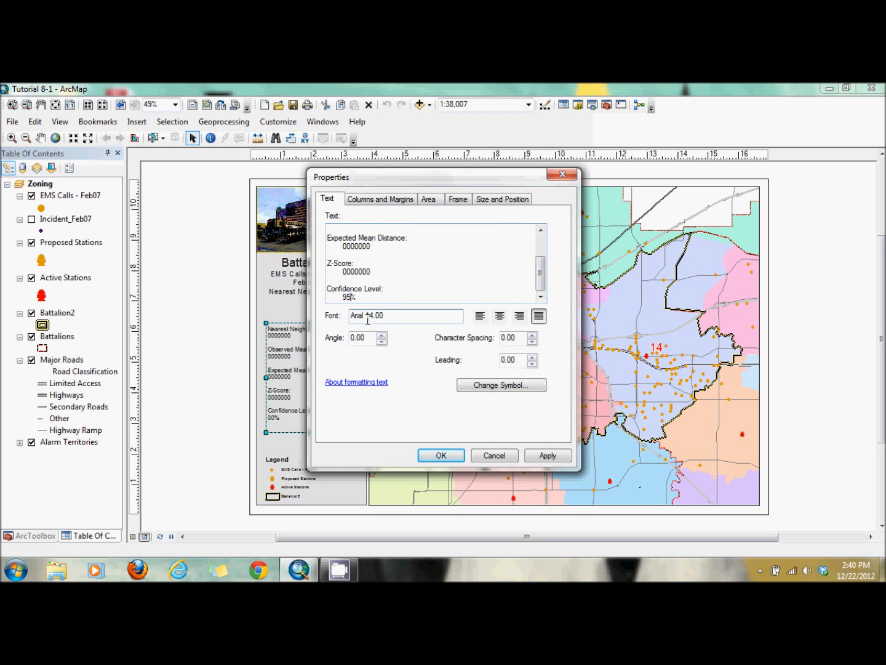
left_click(434, 466)
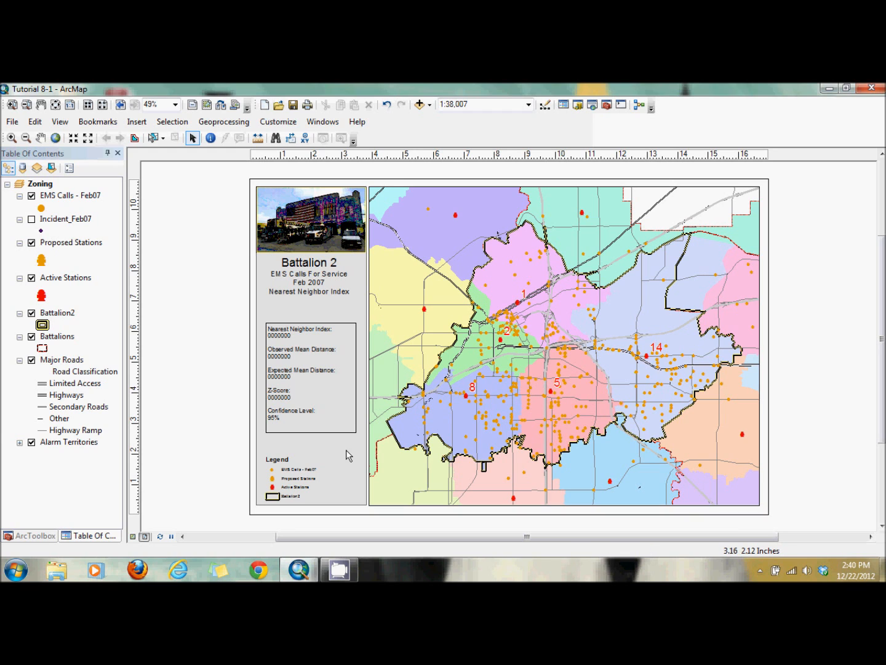
- Open the Battalion2 attribute table to examine its fields, then close it
right_click(59, 315)
left_click(104, 315)
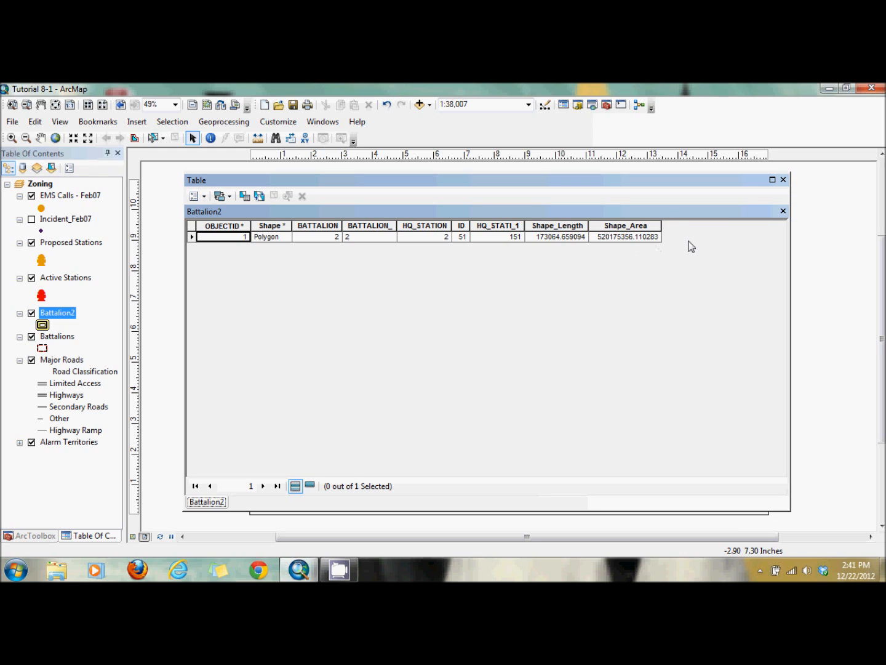
left_click(783, 179)
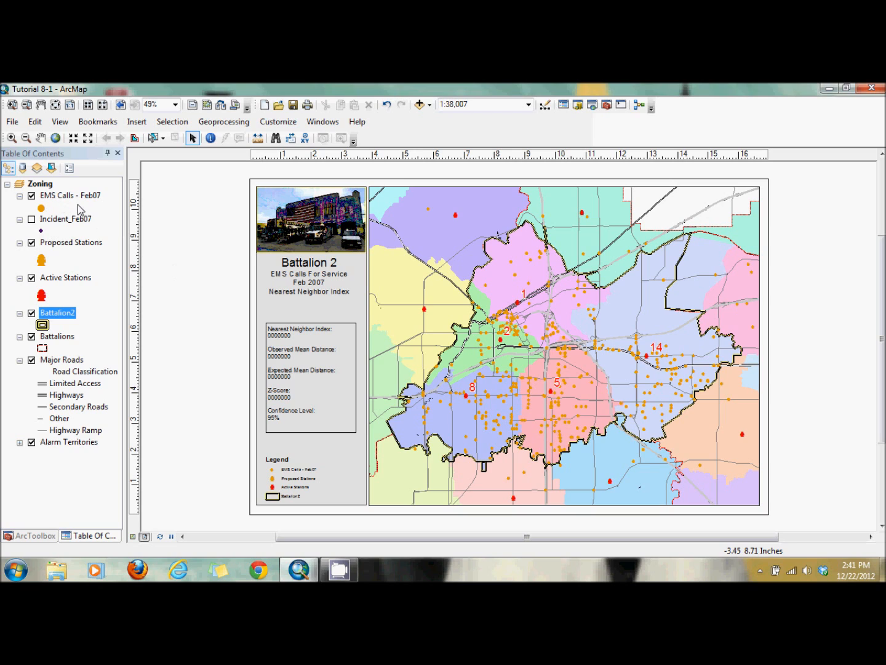
- Move the Incident_Feb07 layer above EMS Calls - Feb07, toggling its visibility on and back off
left_click(30, 219)
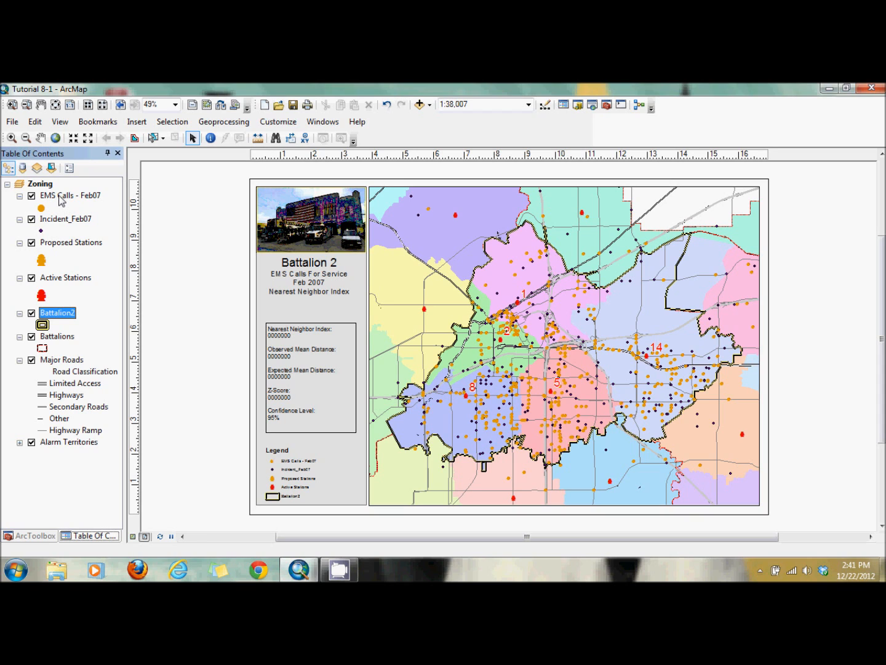
left_click_drag(60, 199, 63, 229)
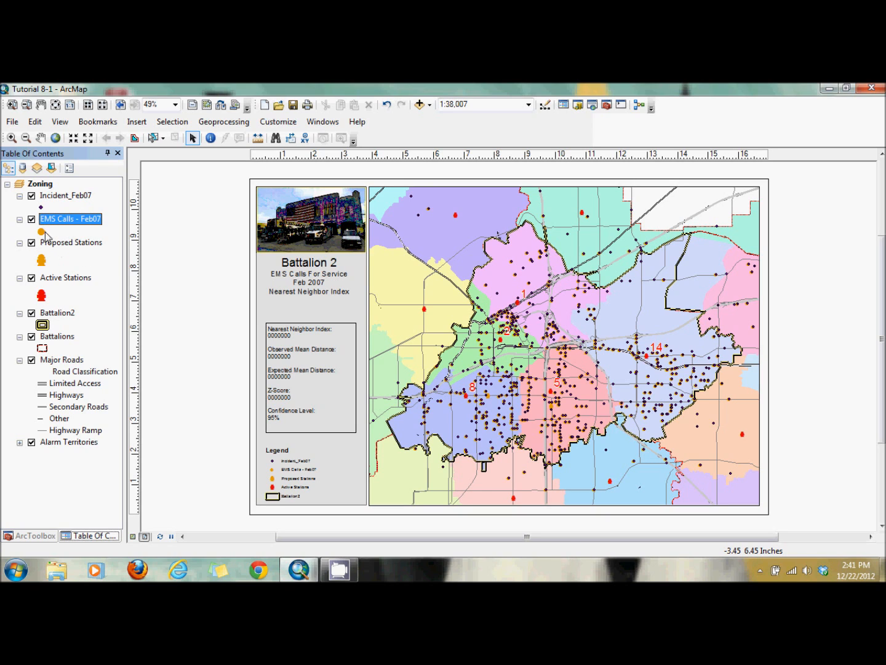
left_click(31, 196)
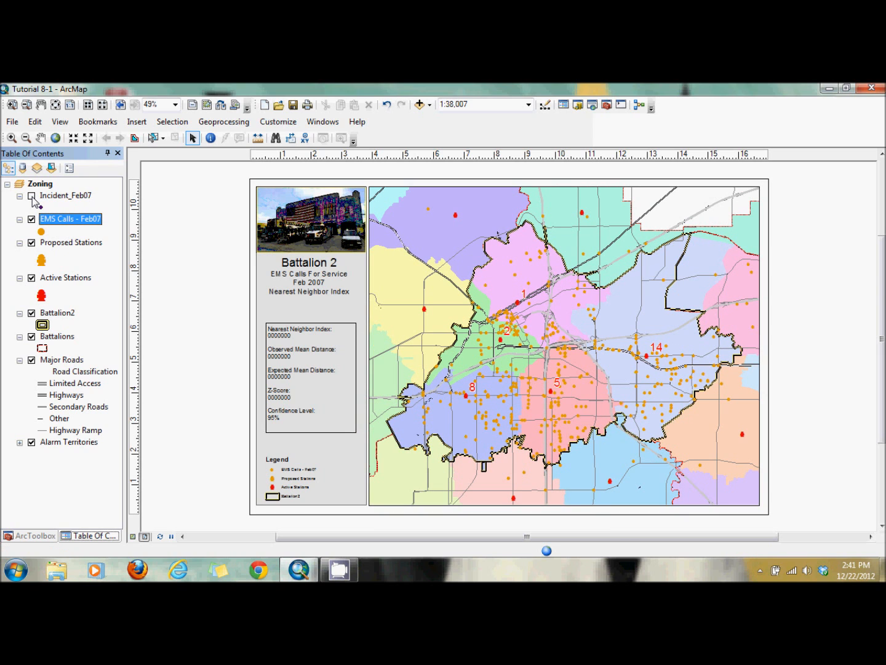
- Inspect the definition query of the EMS Calls - Feb07 layer without changing it
right_click(68, 222)
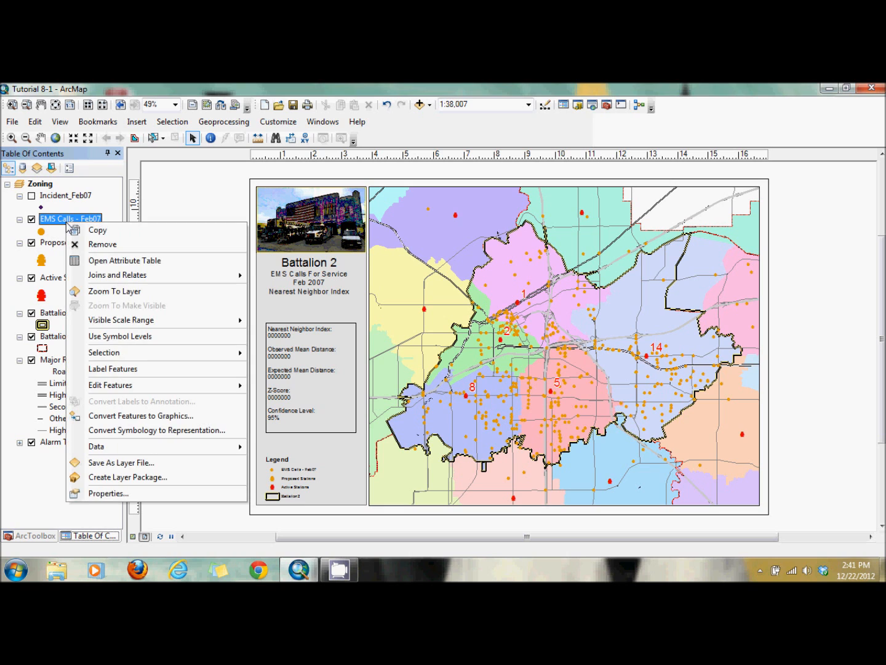
left_click(125, 498)
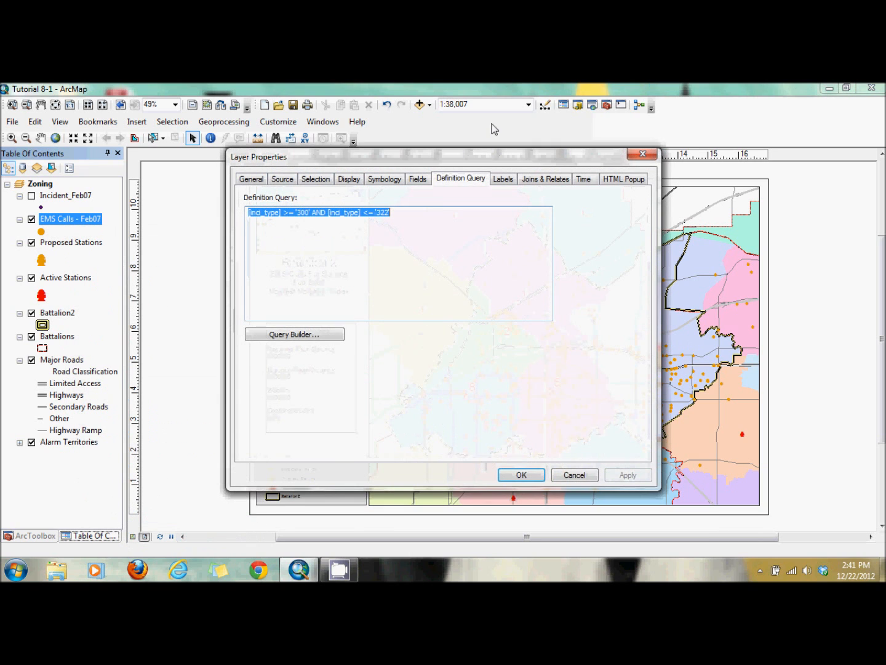
left_click(390, 254)
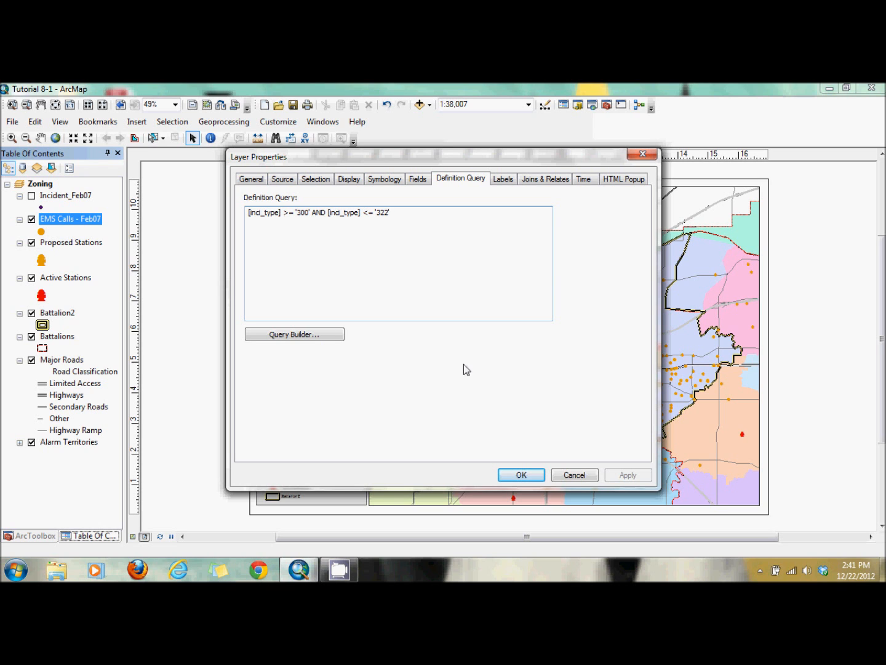
left_click(575, 474)
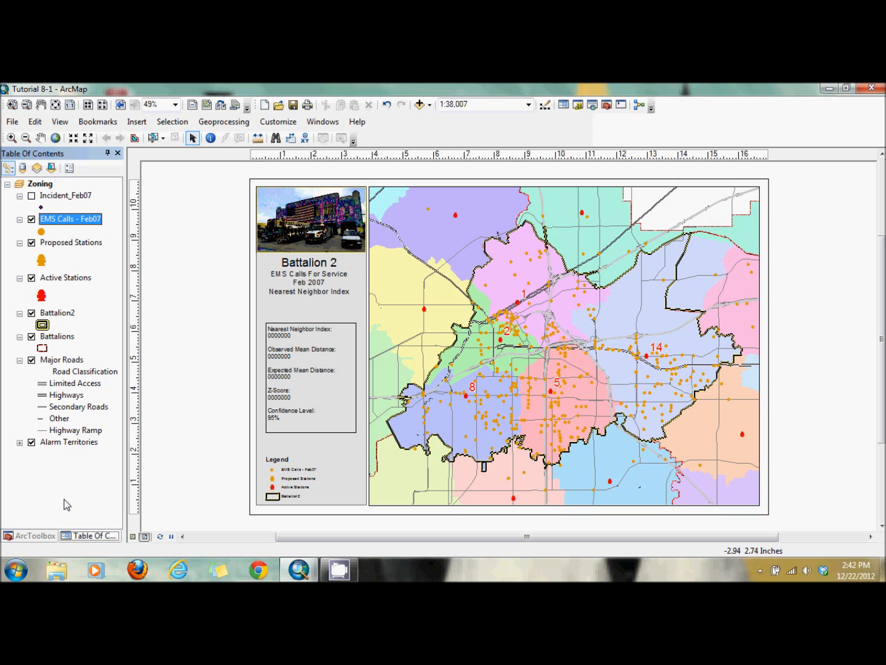
- Run Average Nearest Neighbor on EMS Calls - Feb07 with a report generated and an area of 520175356
left_click(35, 536)
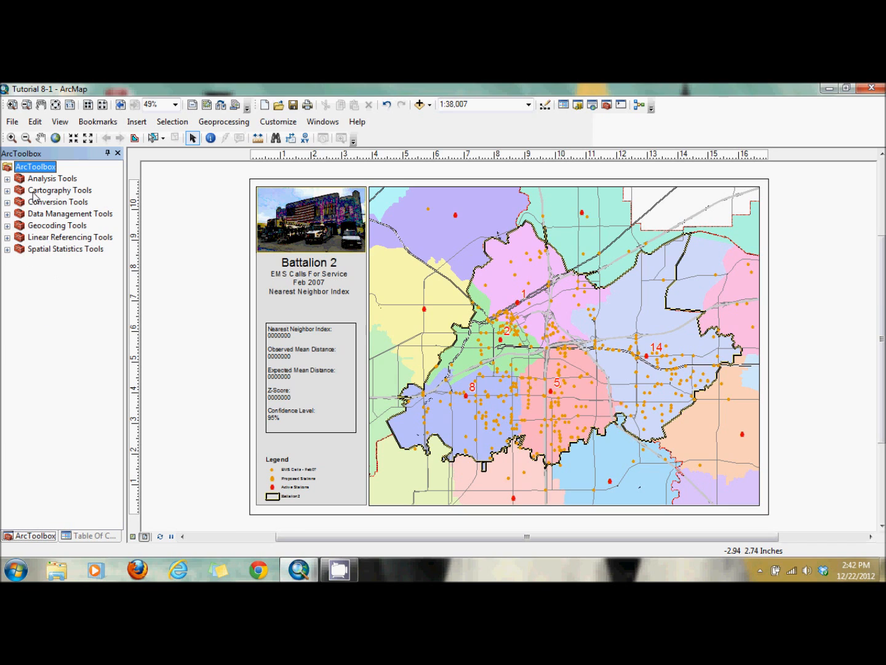
left_click(7, 248)
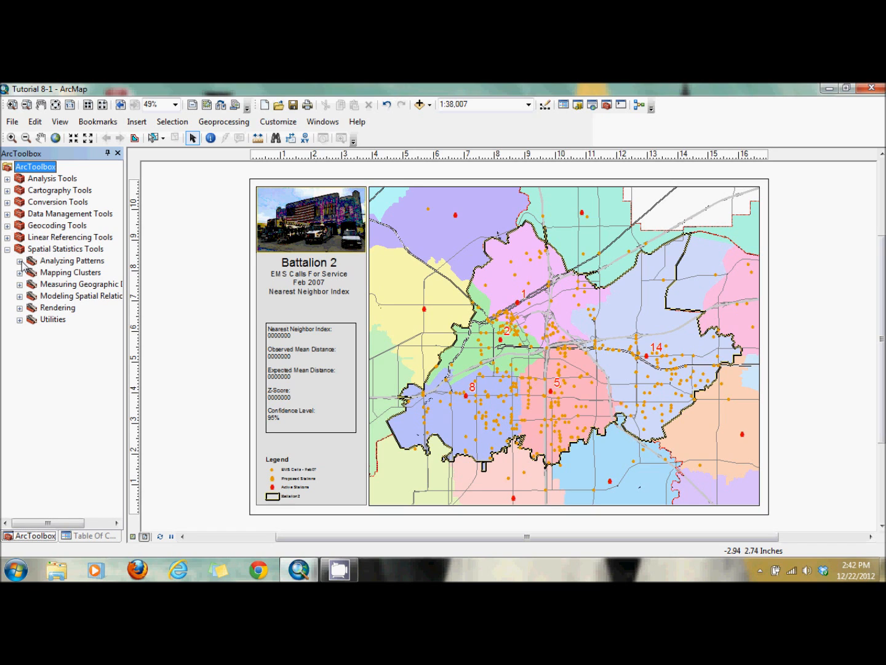
left_click(19, 261)
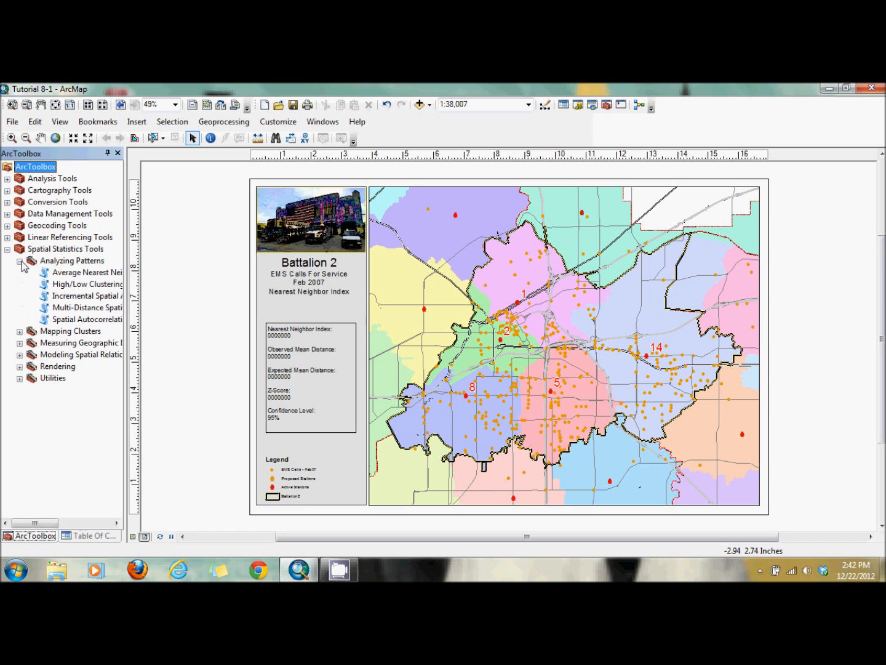
left_click(76, 275)
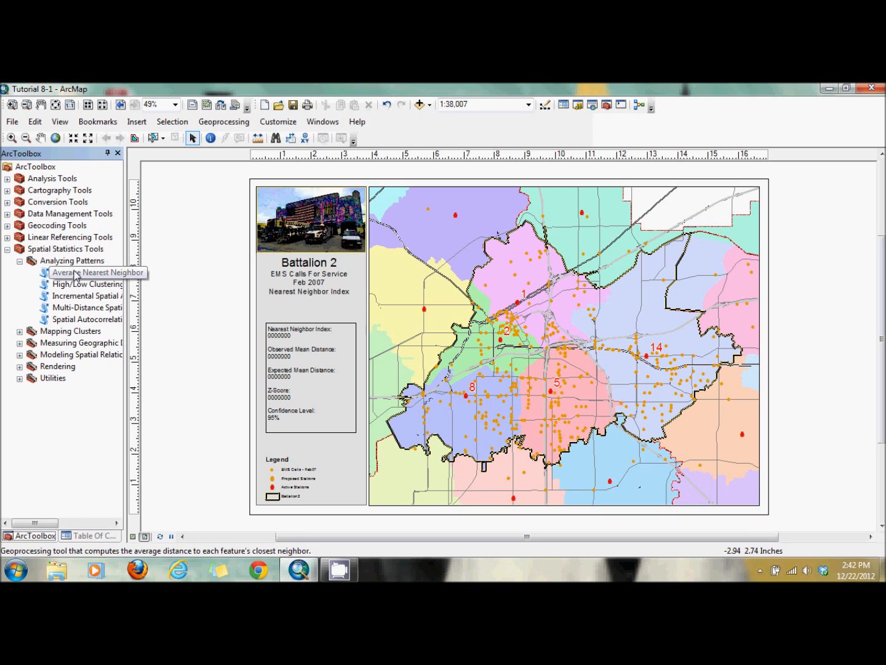
double_click(74, 274)
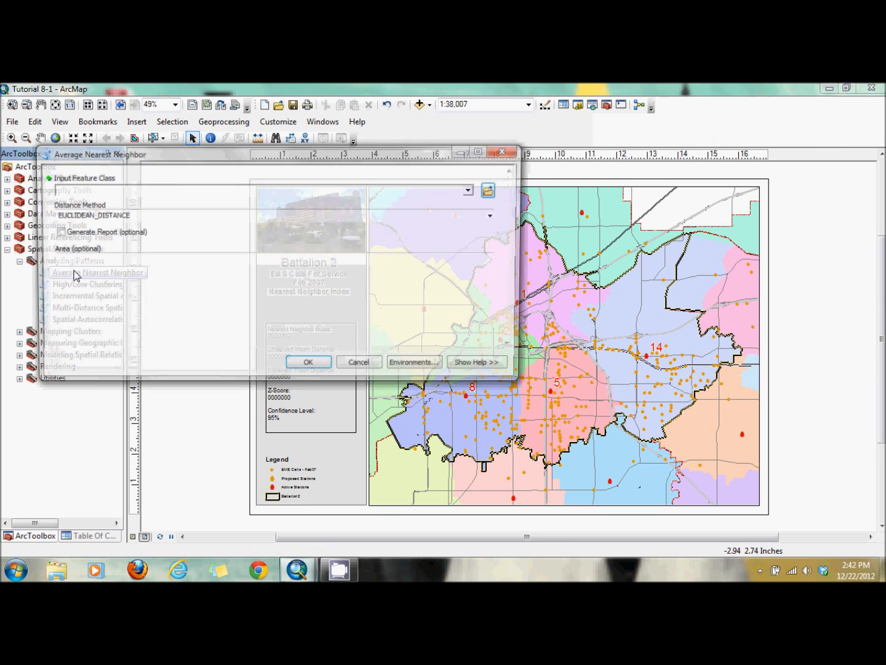
left_click(471, 190)
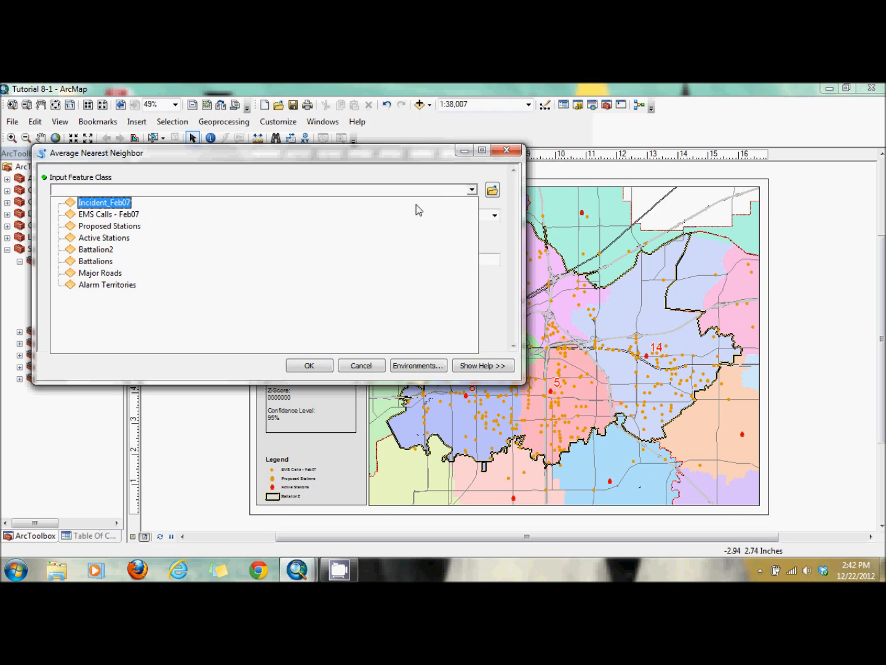
left_click(373, 214)
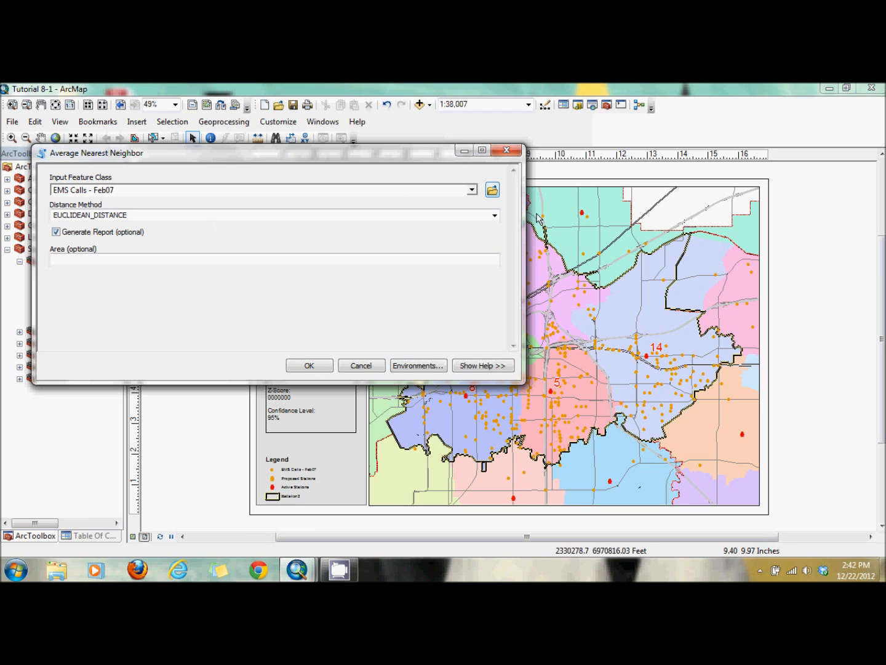
left_click(477, 259)
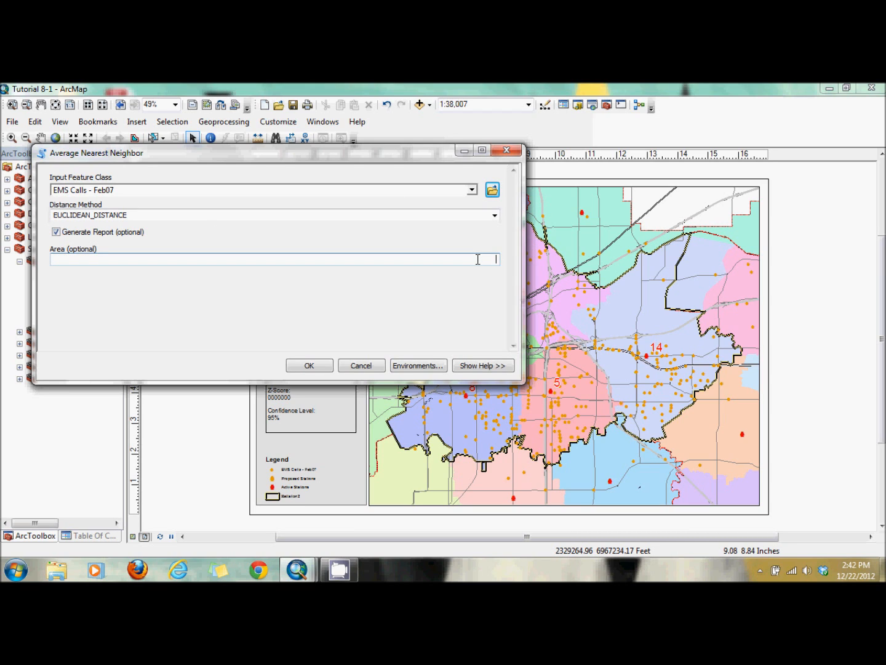
type("520175356")
left_click(309, 366)
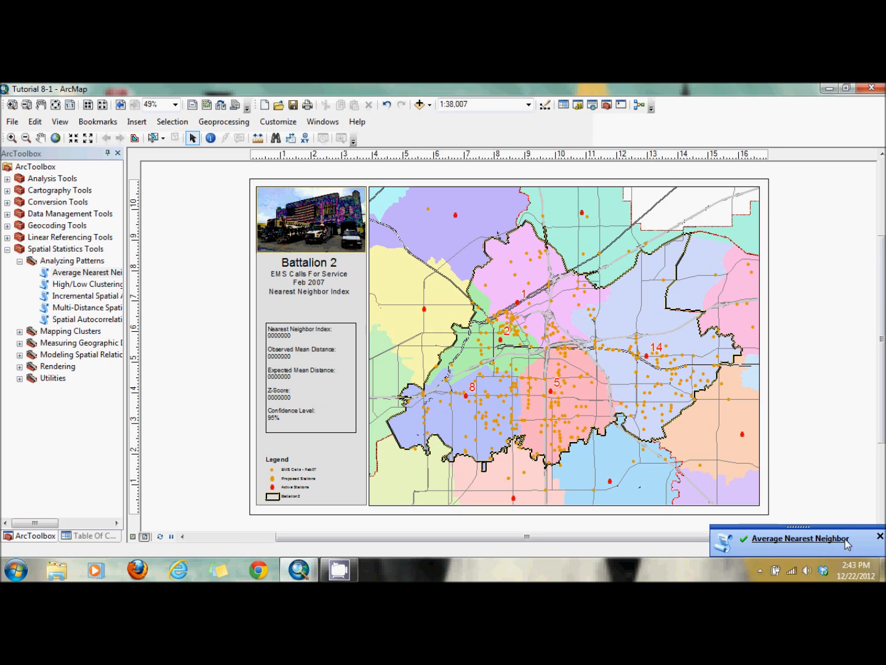
- Open the Results window and expand the Average Nearest Neighbor result and its messages
left_click(881, 536)
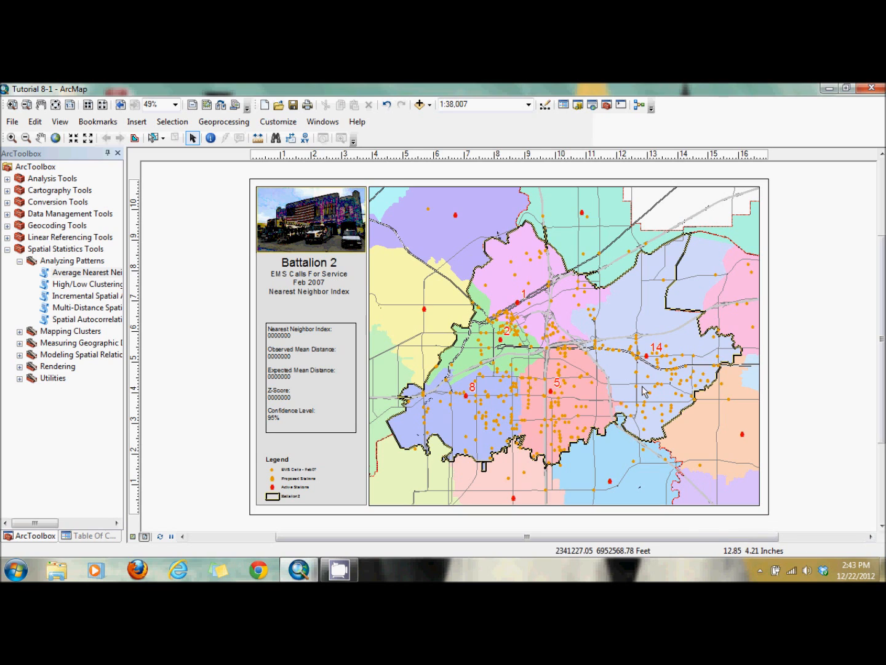
left_click(219, 123)
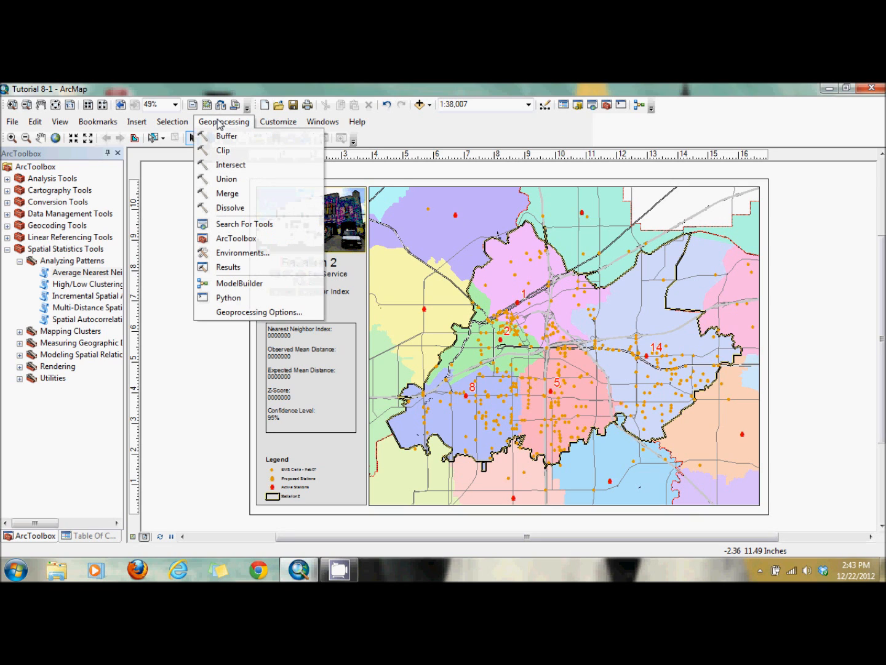
left_click(220, 266)
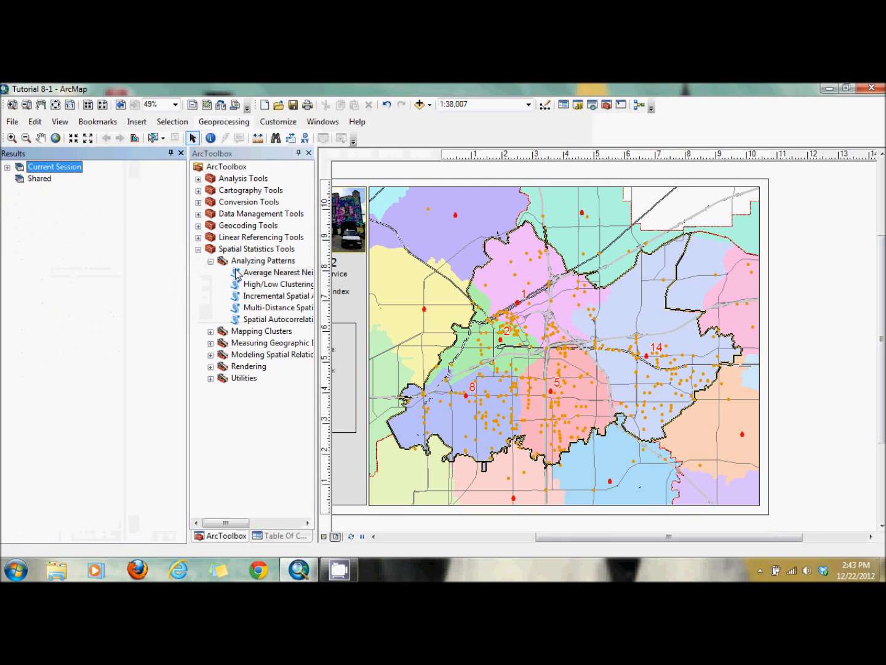
left_click(8, 167)
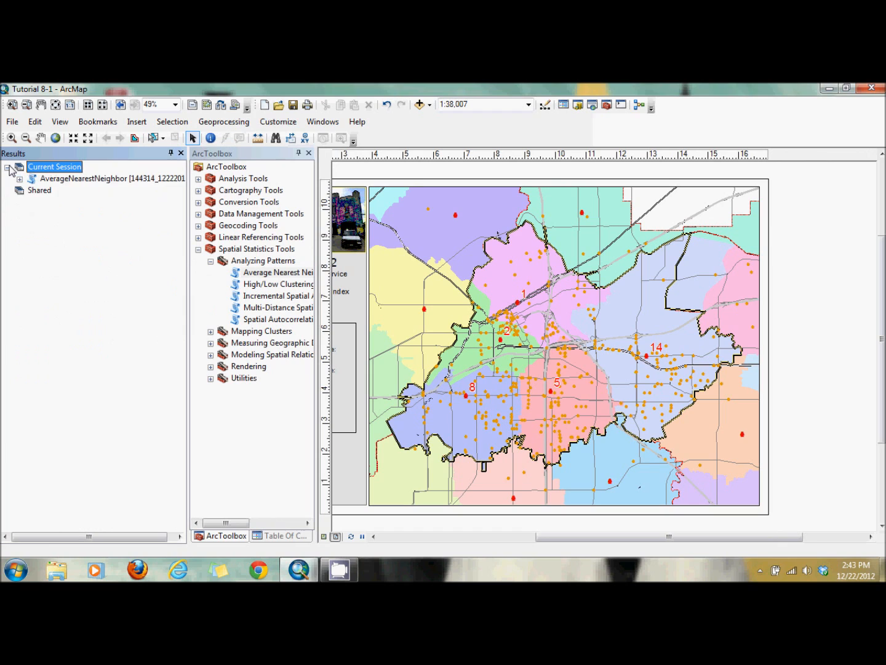
left_click(20, 179)
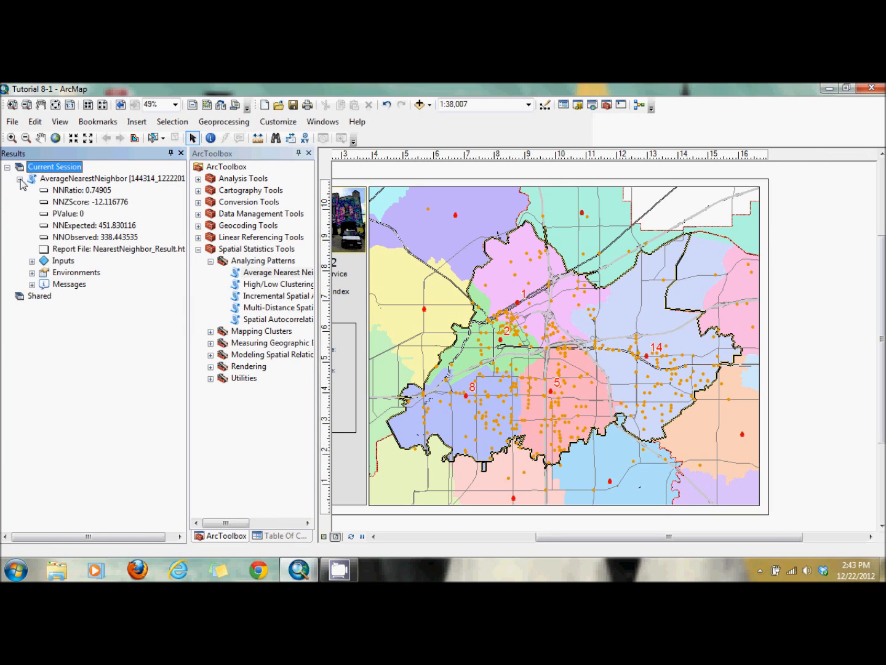
left_click(31, 285)
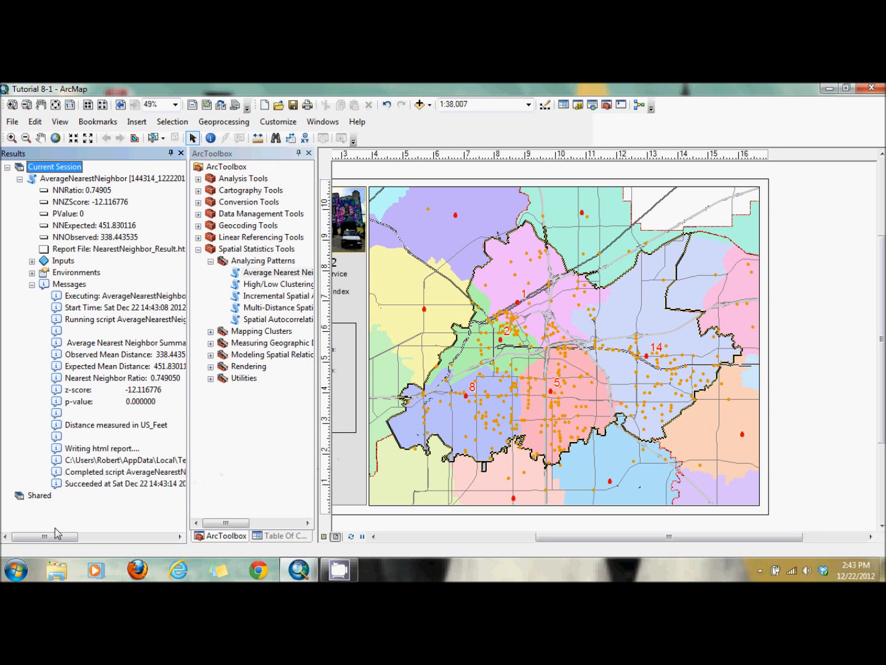
left_click_drag(43, 543, 59, 547)
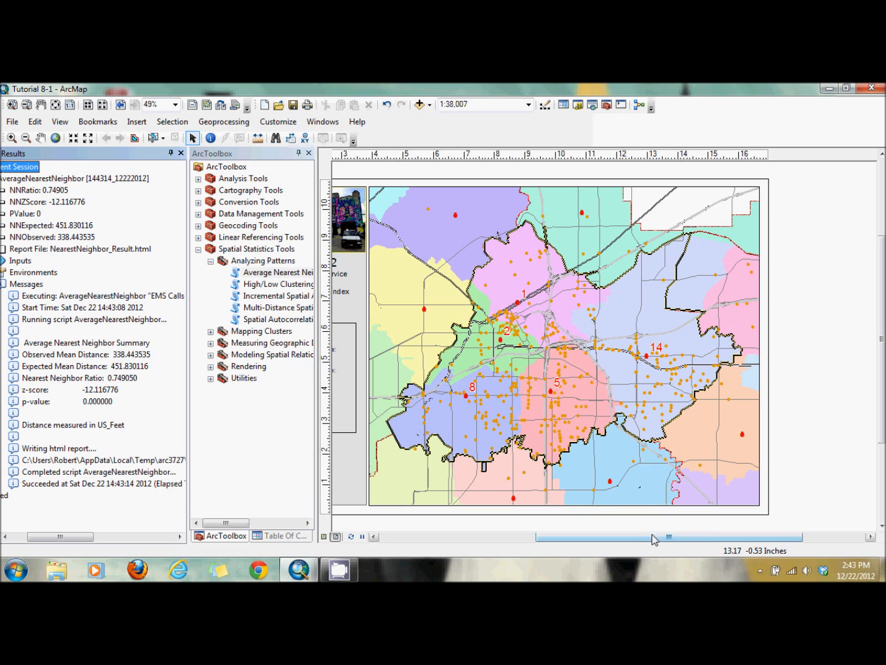
- Set the Nearest Neighbor Index value in the statistics text box to 0.749050
left_click_drag(658, 536, 552, 543)
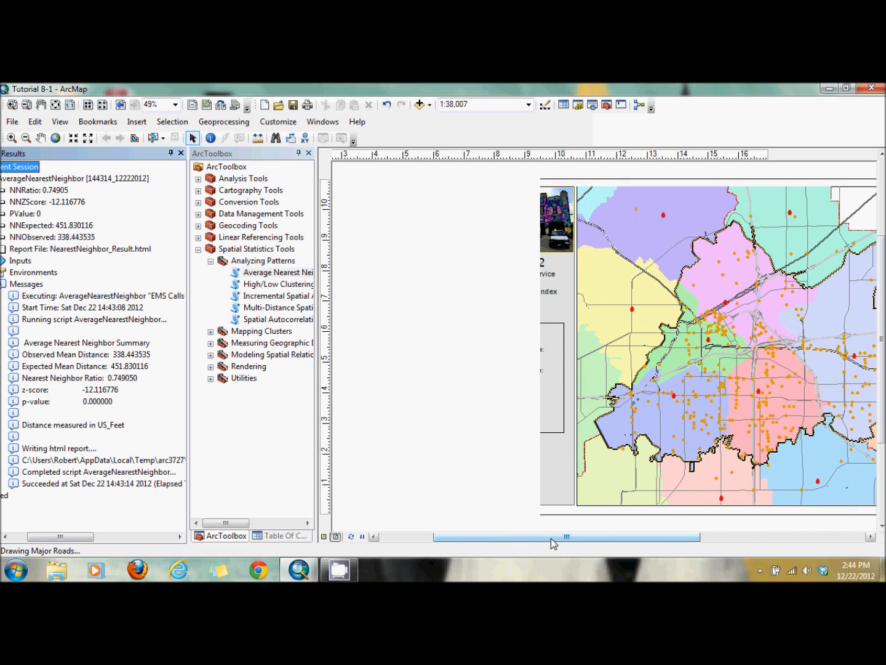
double_click(529, 385)
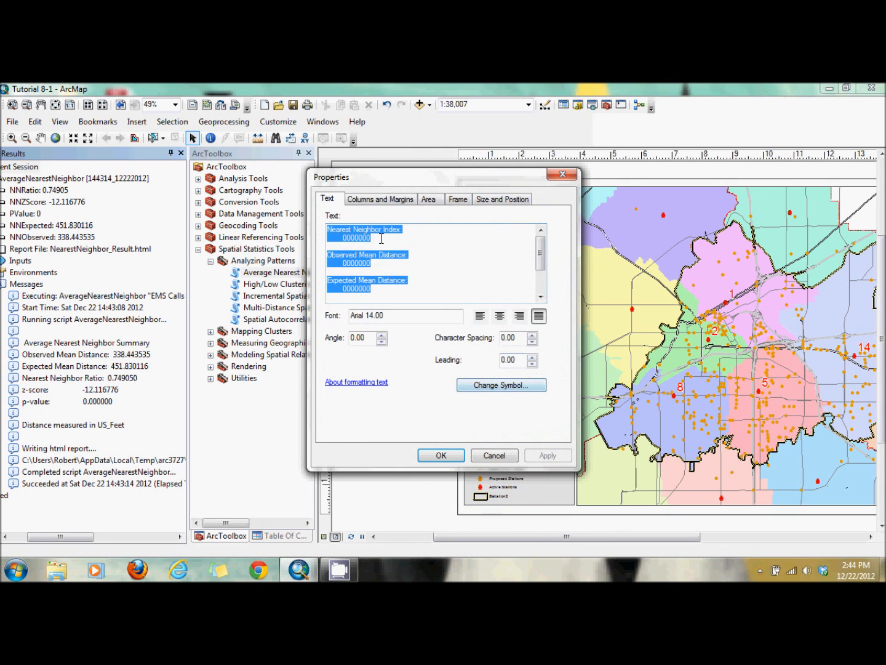
left_click(380, 238)
left_click_drag(374, 239, 342, 239)
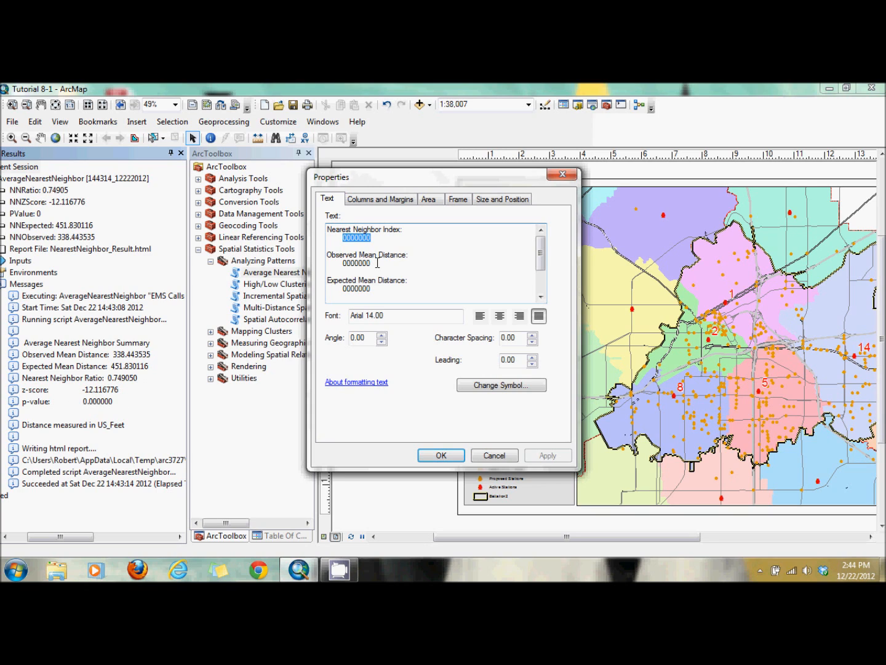
type("0.7")
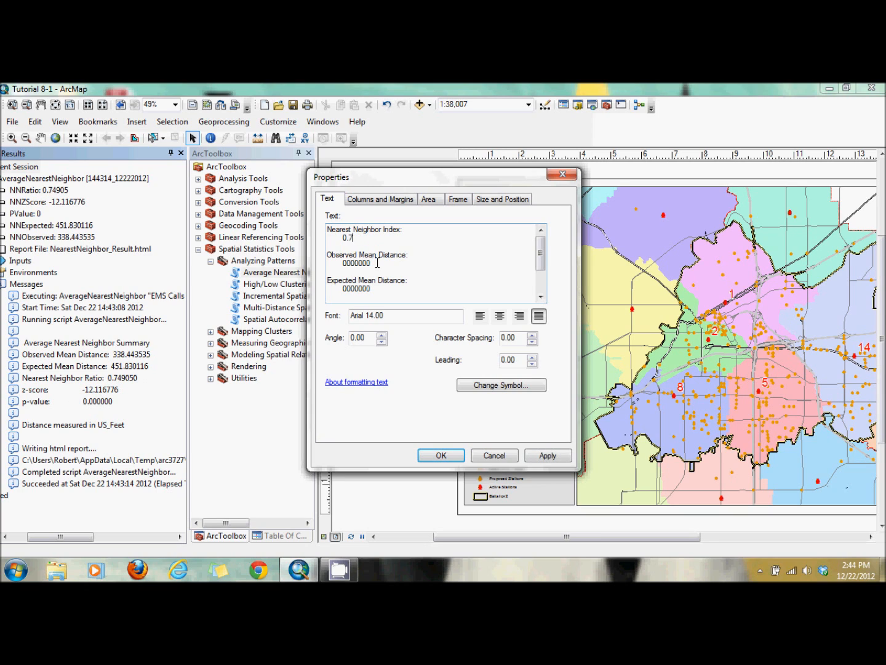
type("49050")
- Set the Observed Mean Distance to 338 and the Expected Mean Distance to 452 in the statistics text box
left_click(373, 263)
left_click_drag(372, 264, 346, 266)
type("338")
left_click_drag(376, 288, 345, 290)
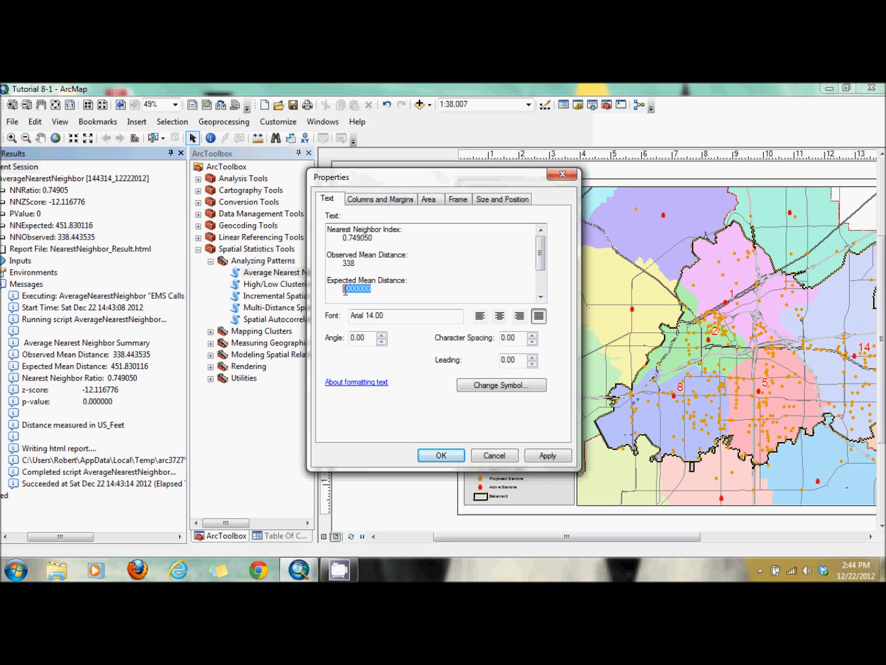
type("451")
key("BackSpace")
type("2")
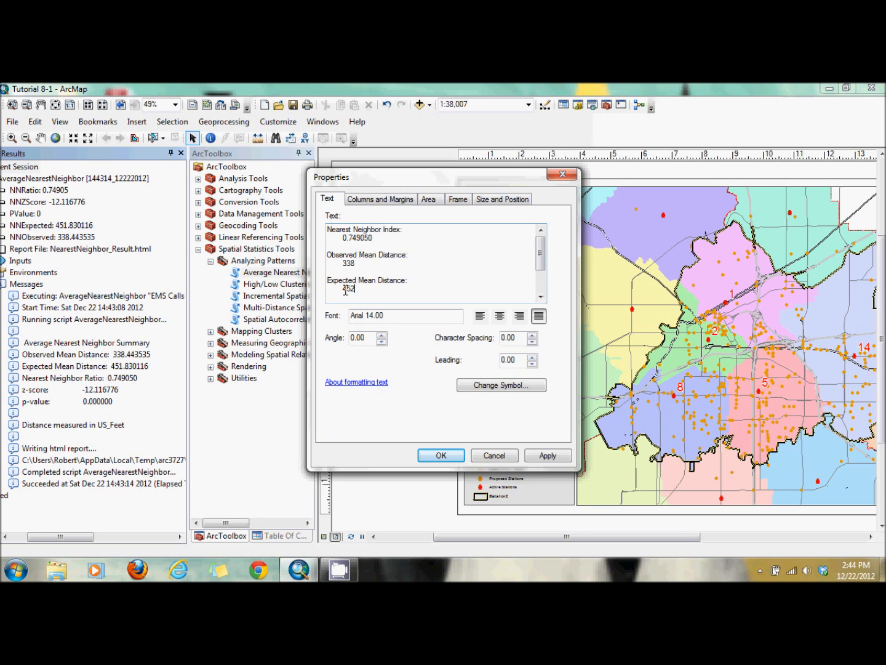
- Set the Z-Score to -12.116776 in the statistics text and apply the text box properties
left_click_drag(544, 252, 546, 277)
left_click(371, 272)
key("BackSpace")
key("BackSpace")
key("BackSpace")
key("BackSpace")
key("BackSpace")
key("BackSpace")
key("BackSpace")
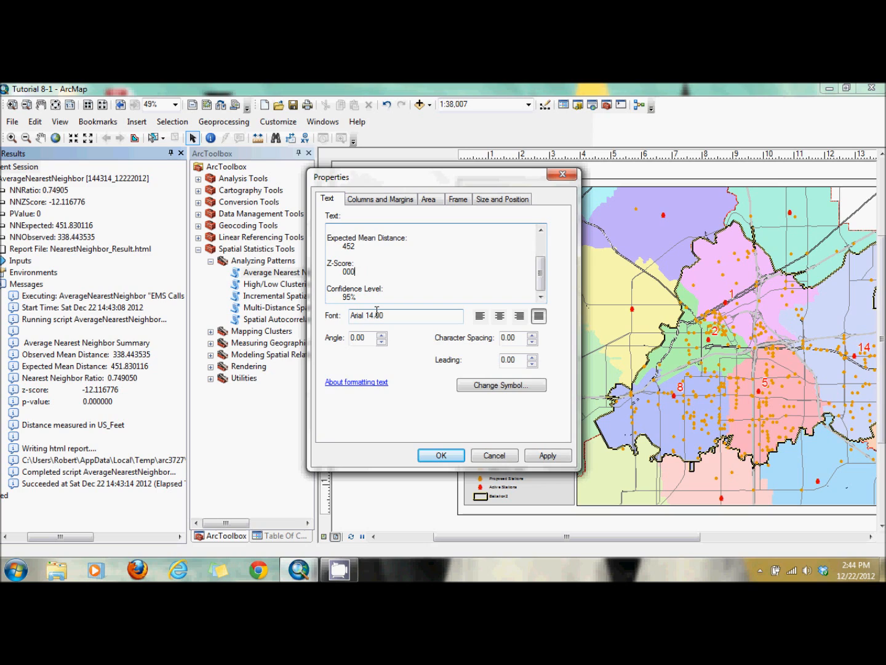
type("-12")
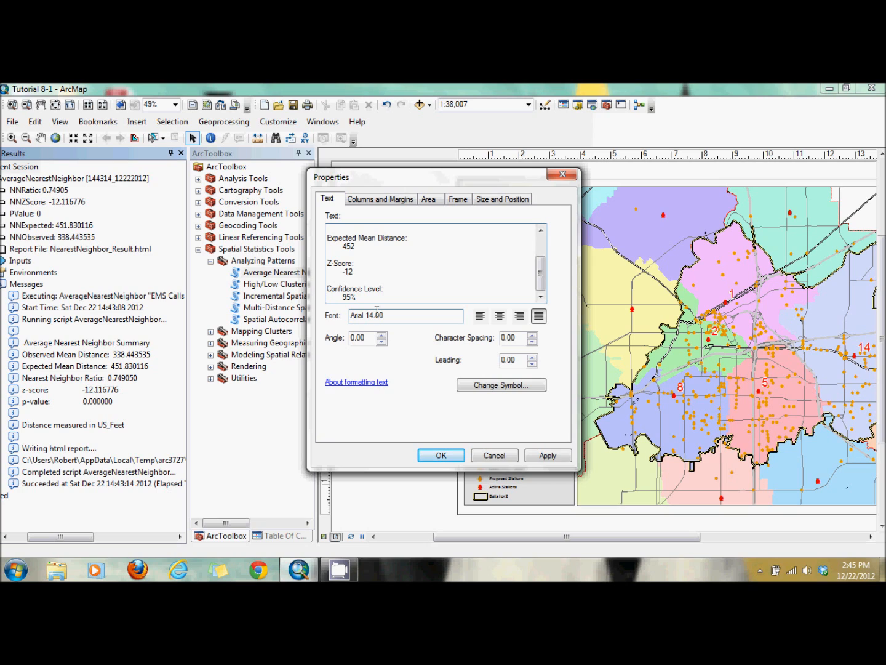
type(".116776")
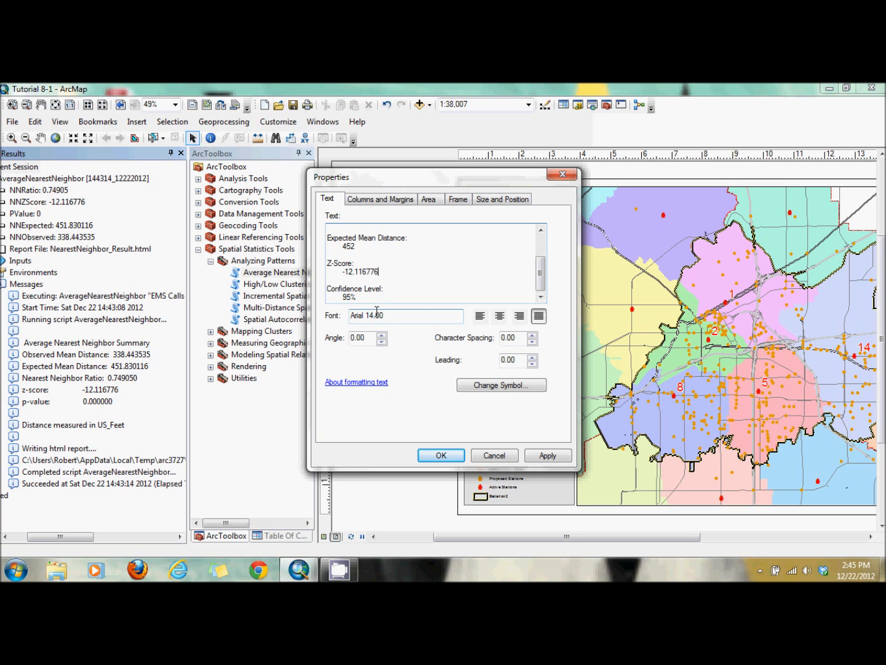
left_click(441, 455)
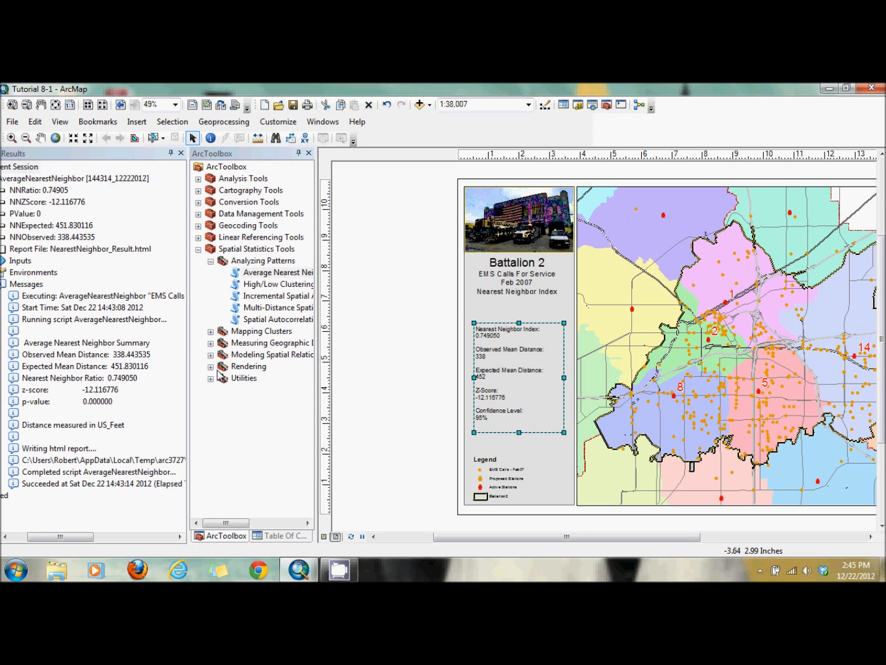
- Open the Average Nearest Neighbor HTML report, review its summary and dataset information, then close it and the Results window
left_click(72, 250)
double_click(72, 250)
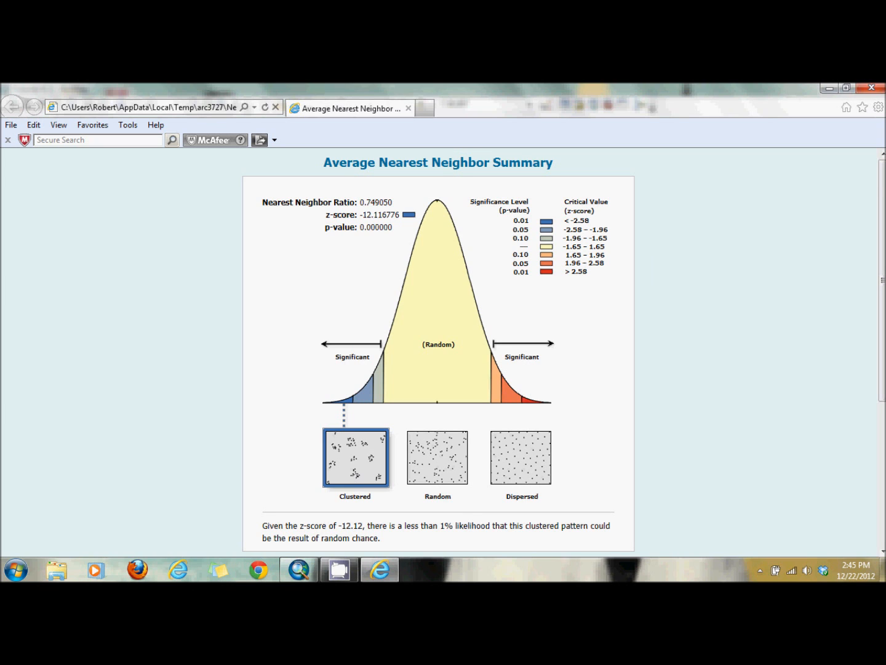
left_click_drag(884, 185, 883, 329)
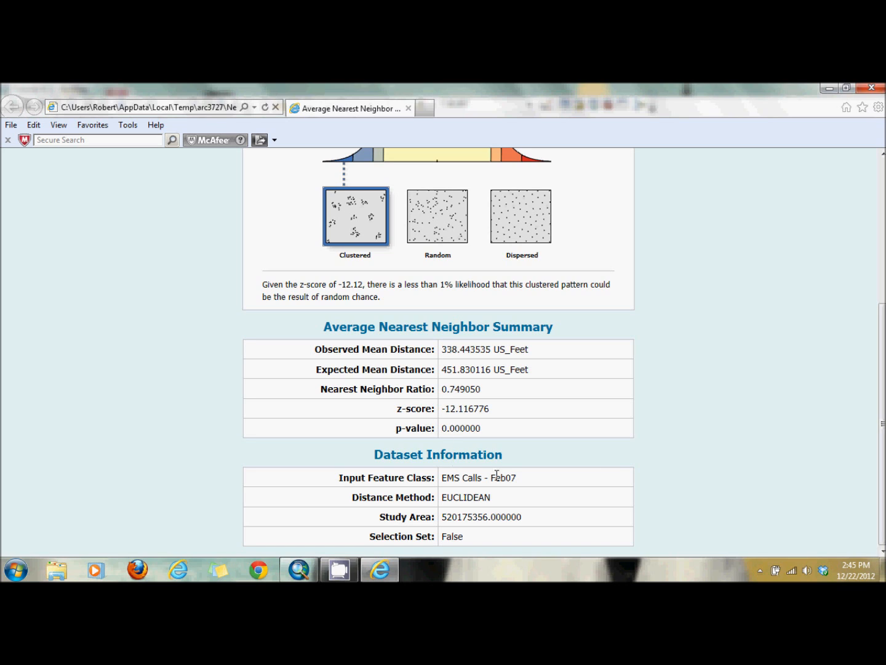
left_click_drag(883, 414, 883, 271)
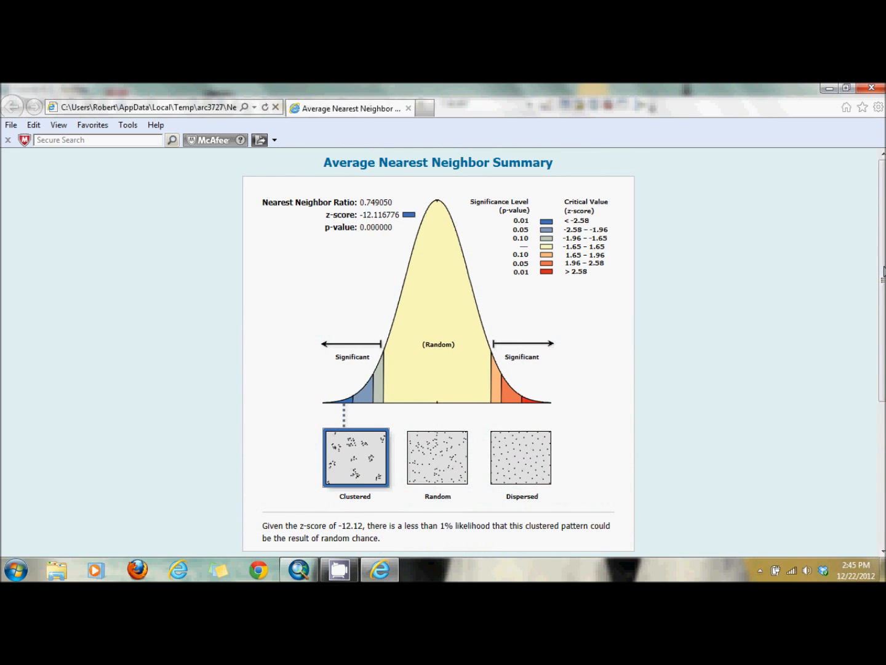
left_click(872, 88)
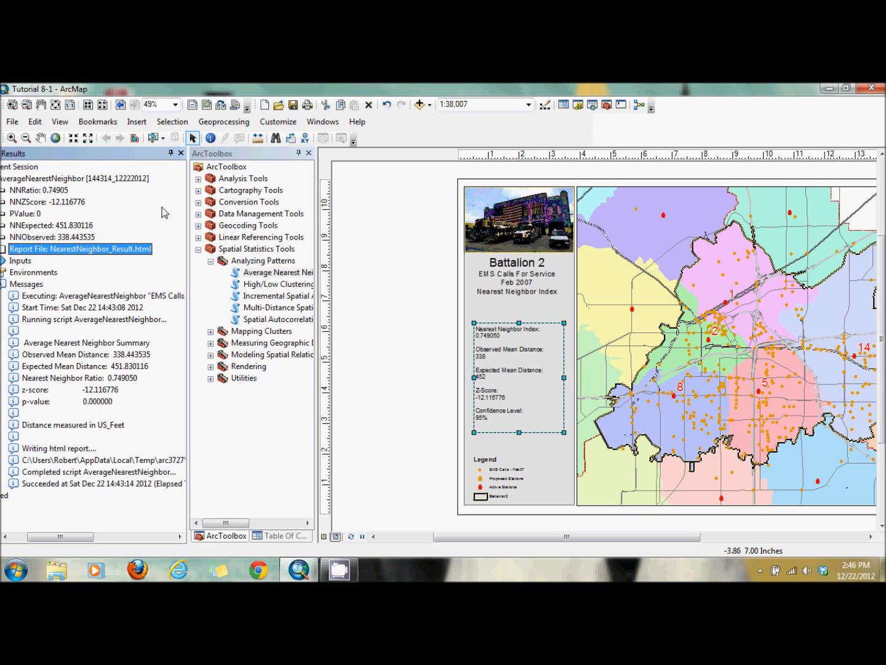
left_click(180, 153)
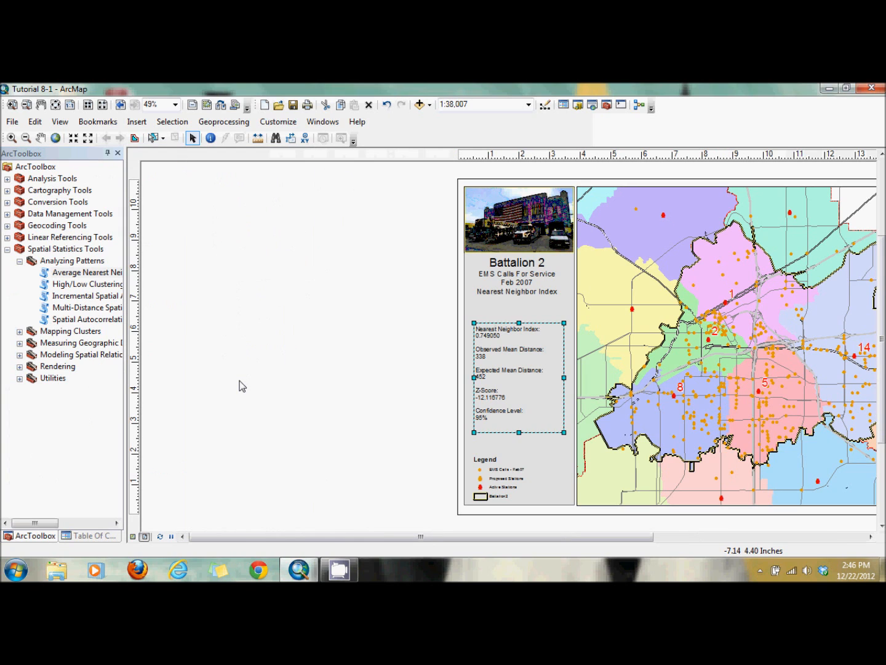
left_click(307, 336)
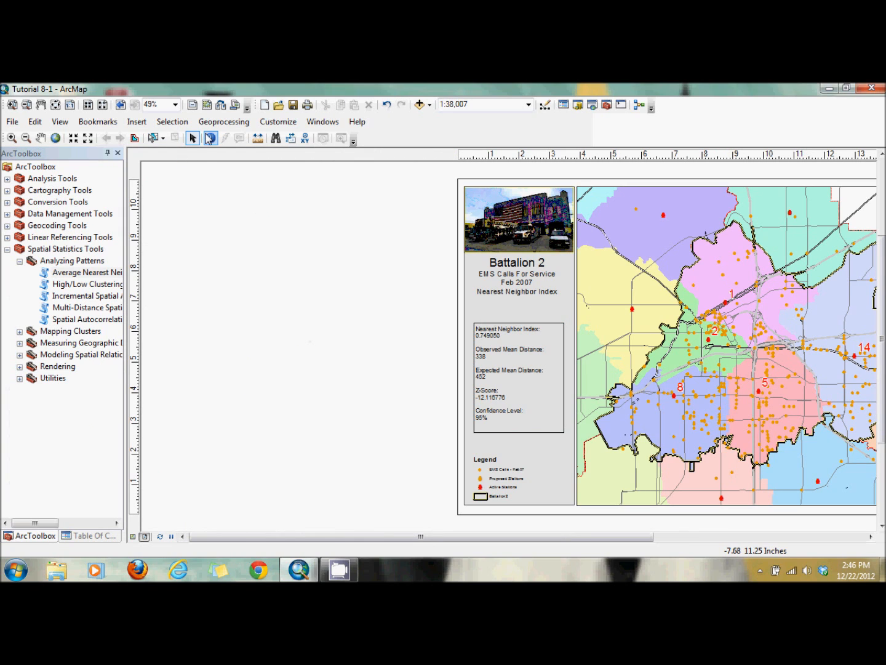
- Start a new graph as a Box Plot of the EMS Calls - Feb07 layer using the FEE value field
left_click(59, 122)
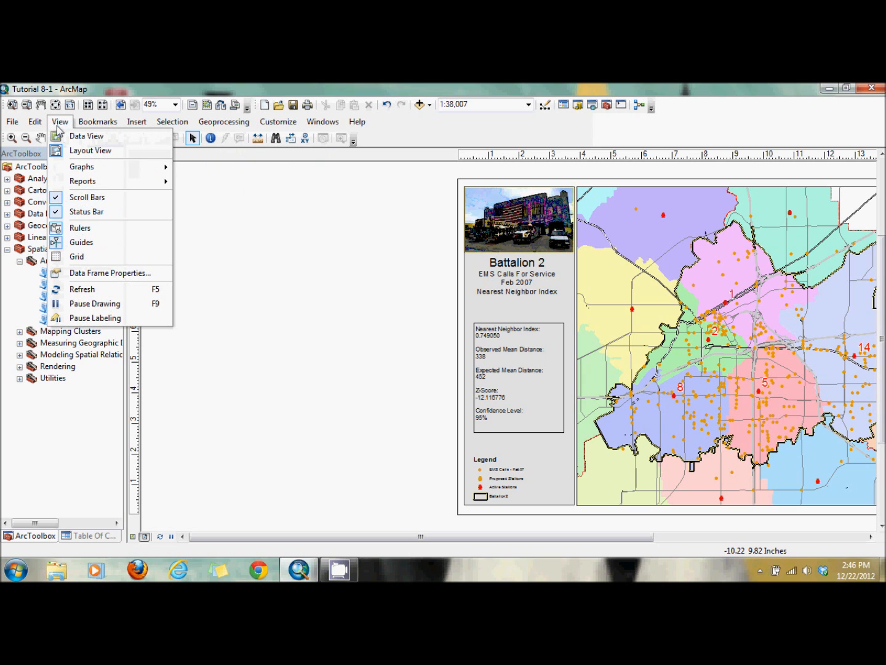
mouse_move(85, 171)
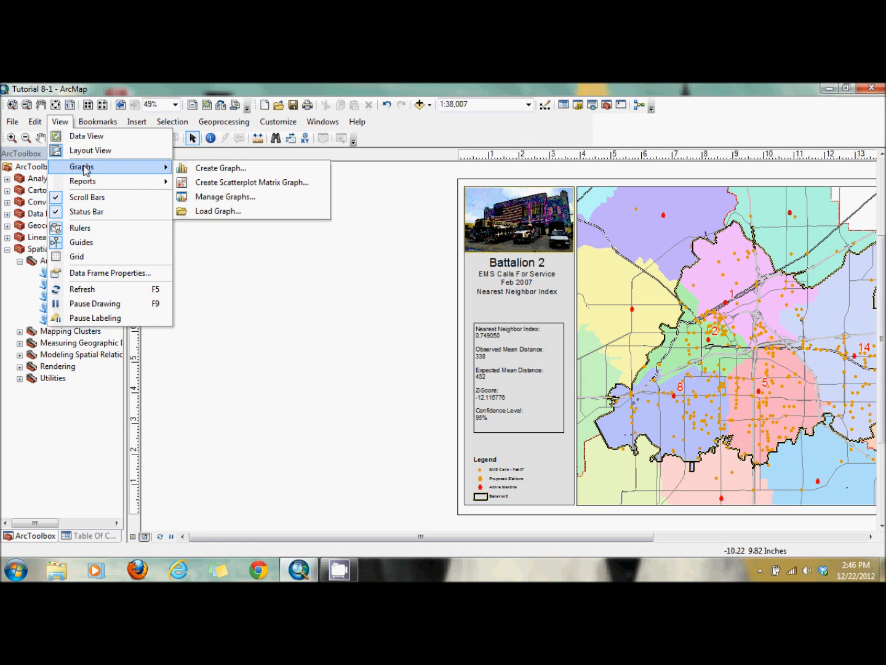
left_click(206, 168)
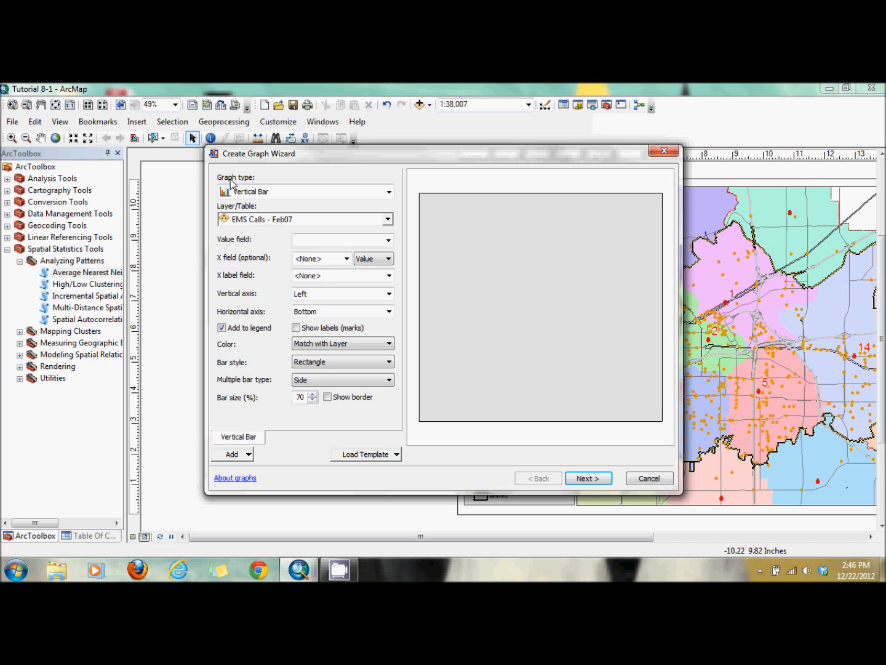
left_click(308, 196)
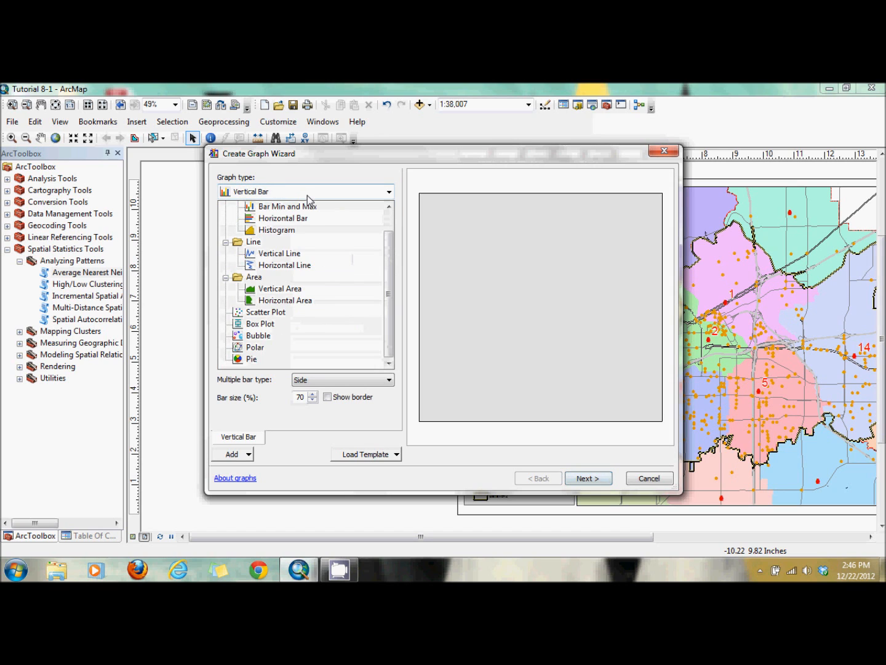
left_click(265, 325)
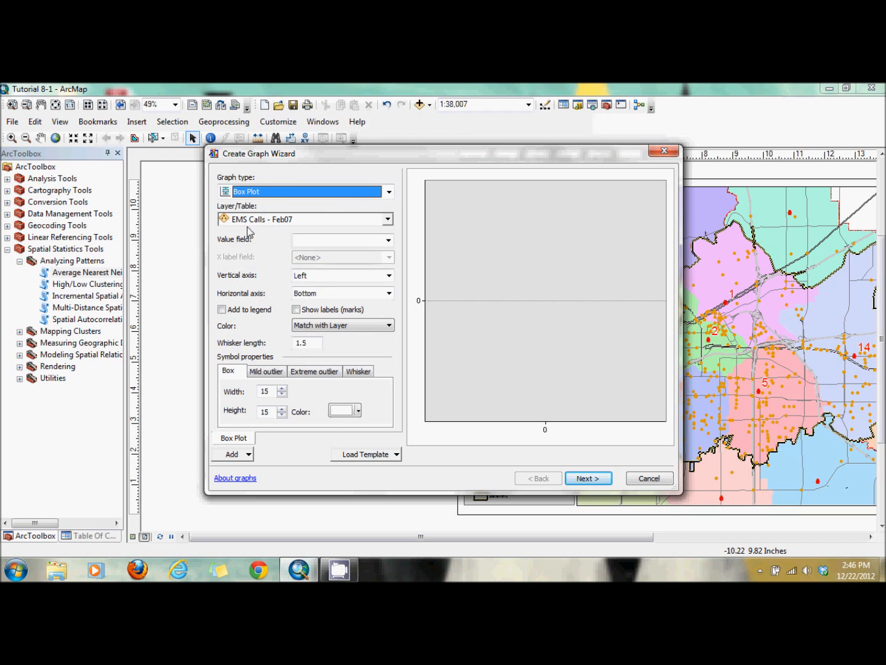
left_click(388, 239)
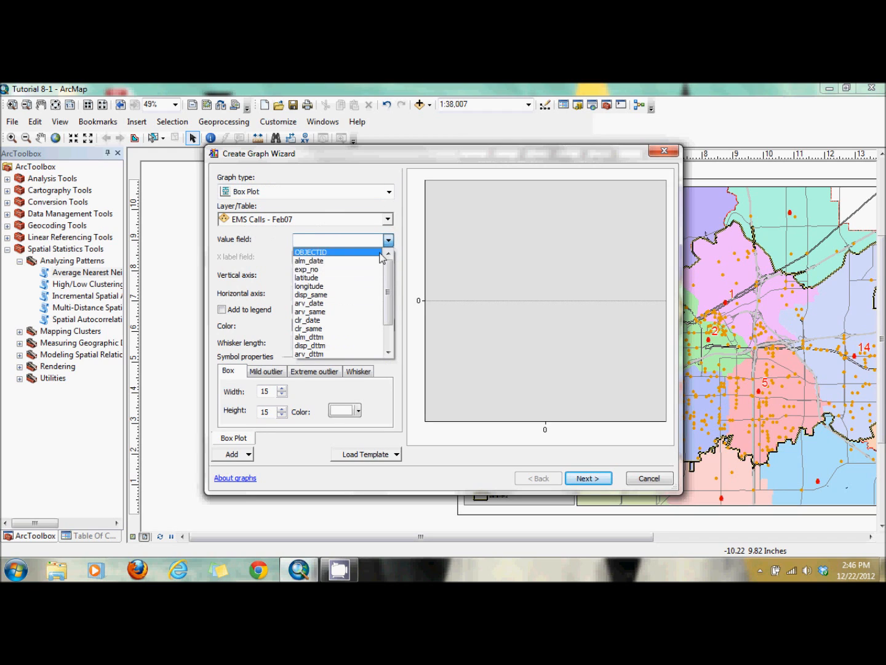
scroll(348, 345, "down", 2)
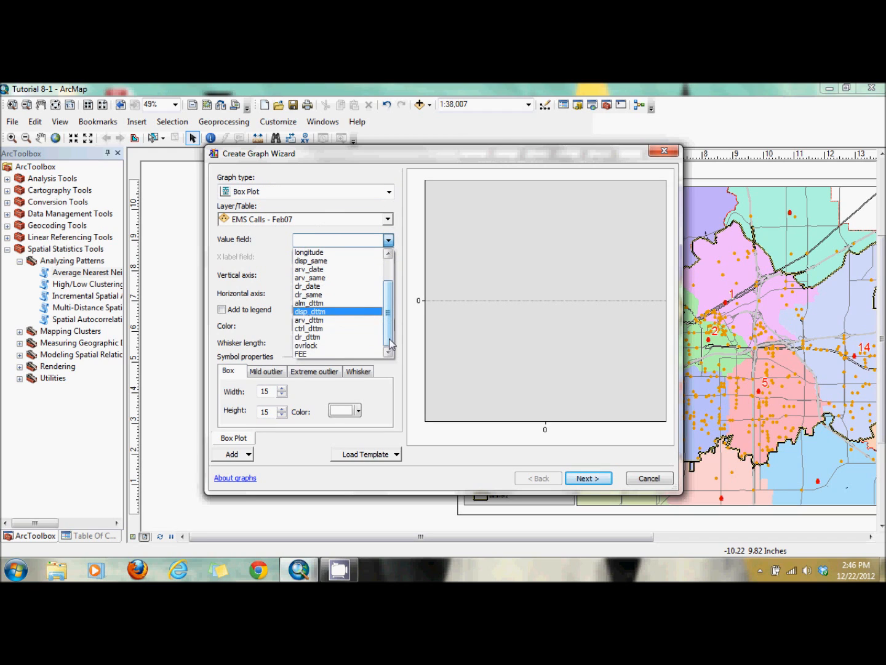
left_click(345, 354)
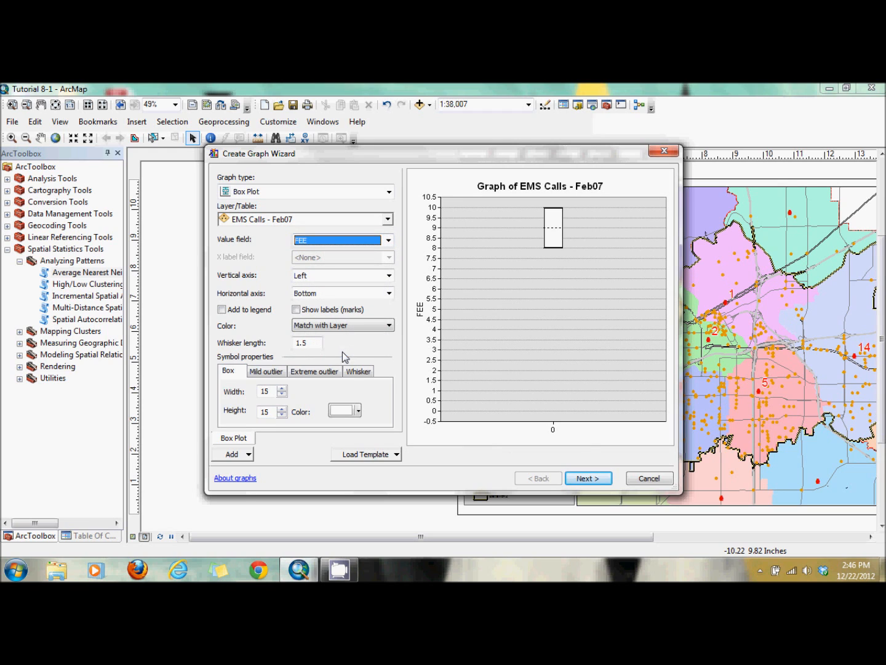
left_click(412, 349)
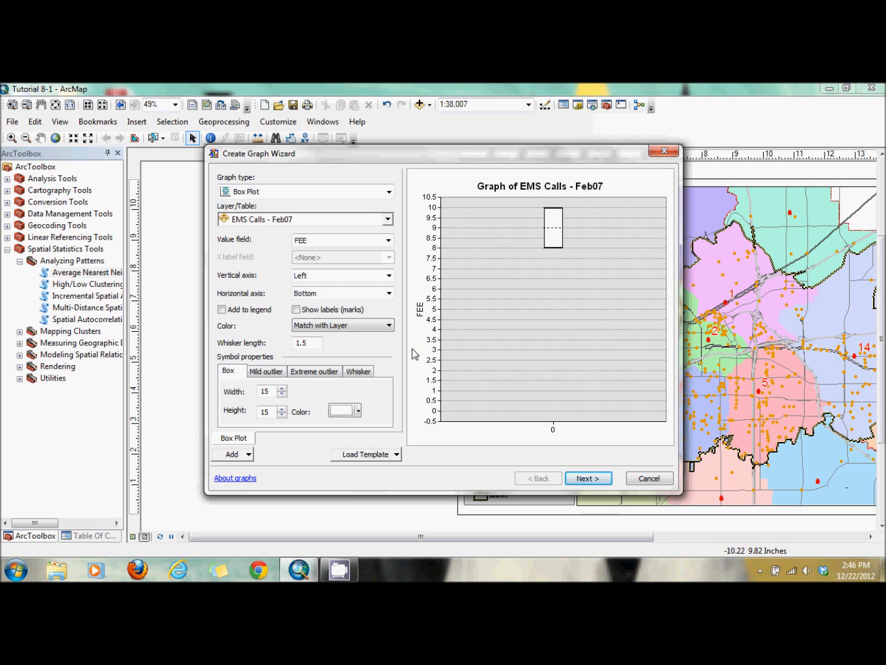
- Set the box plot's box colour to orange
left_click(586, 478)
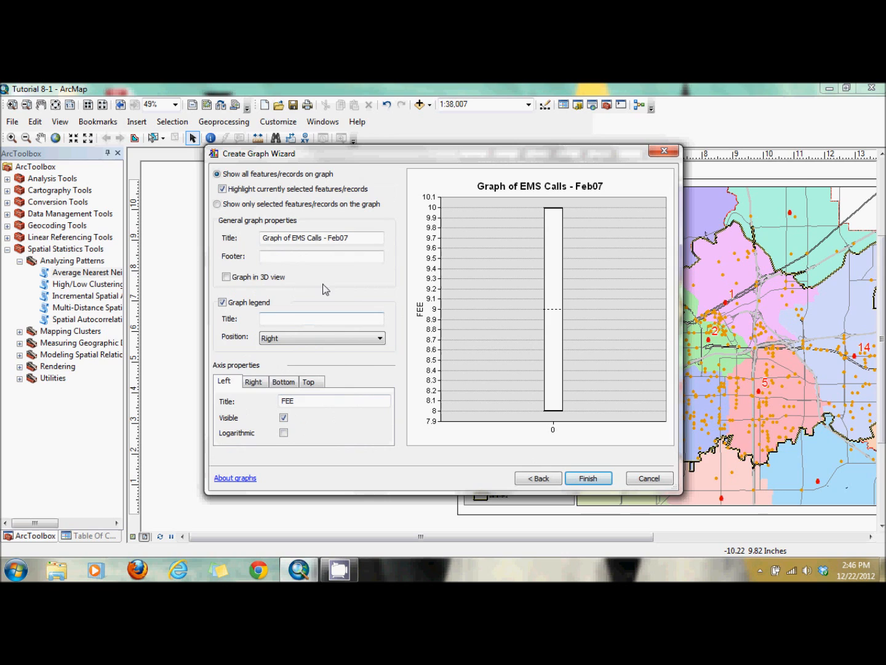
left_click(530, 479)
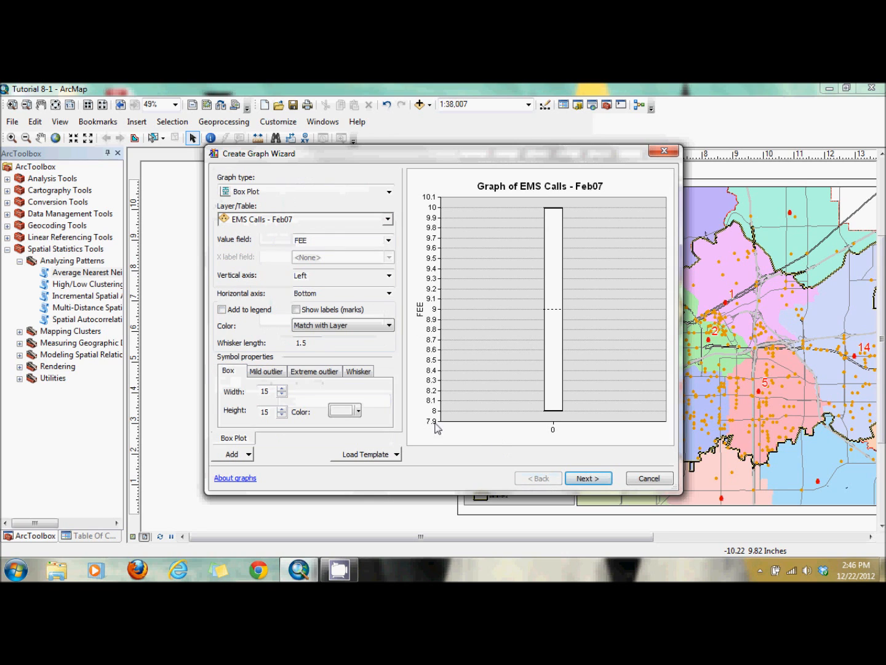
left_click(357, 412)
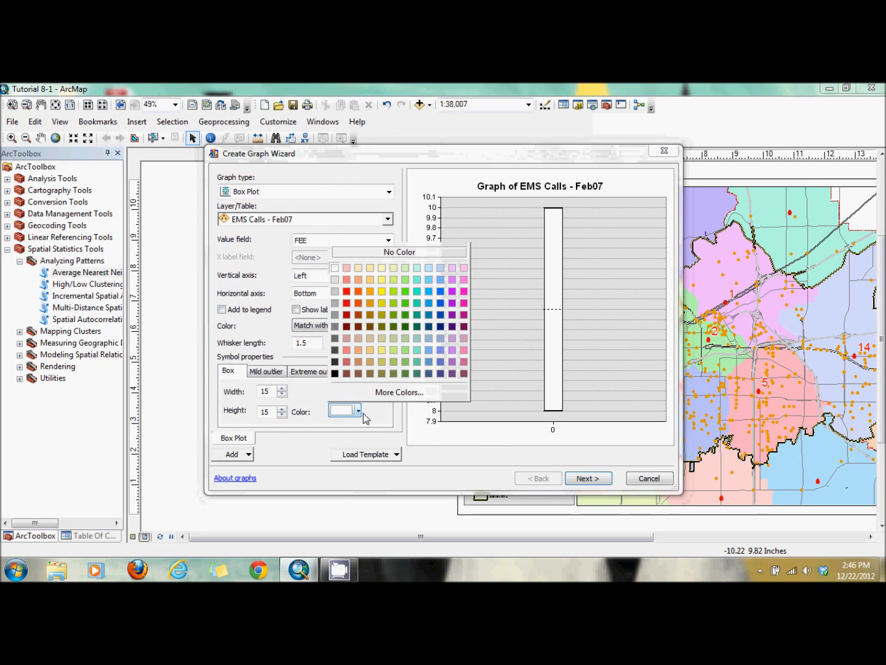
left_click(358, 291)
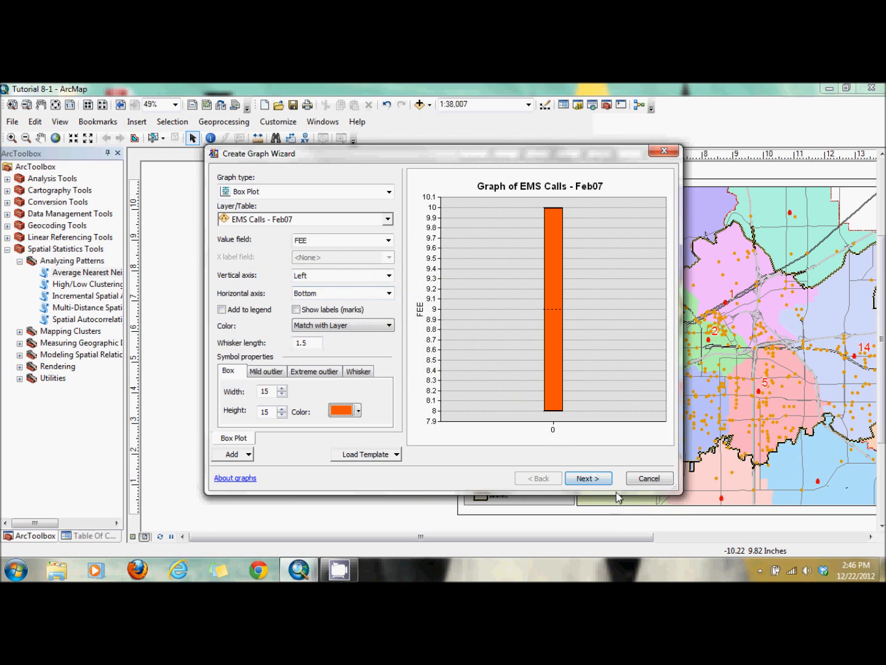
- Finish creating the box plot graph, switch to the table of contents, and close the graph window
left_click(592, 479)
left_click(592, 480)
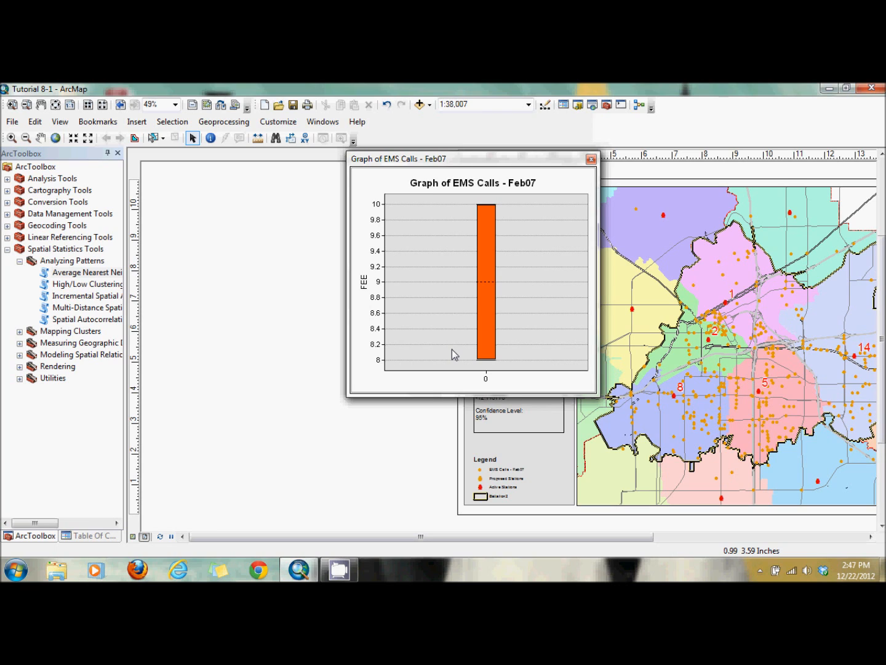
left_click(92, 537)
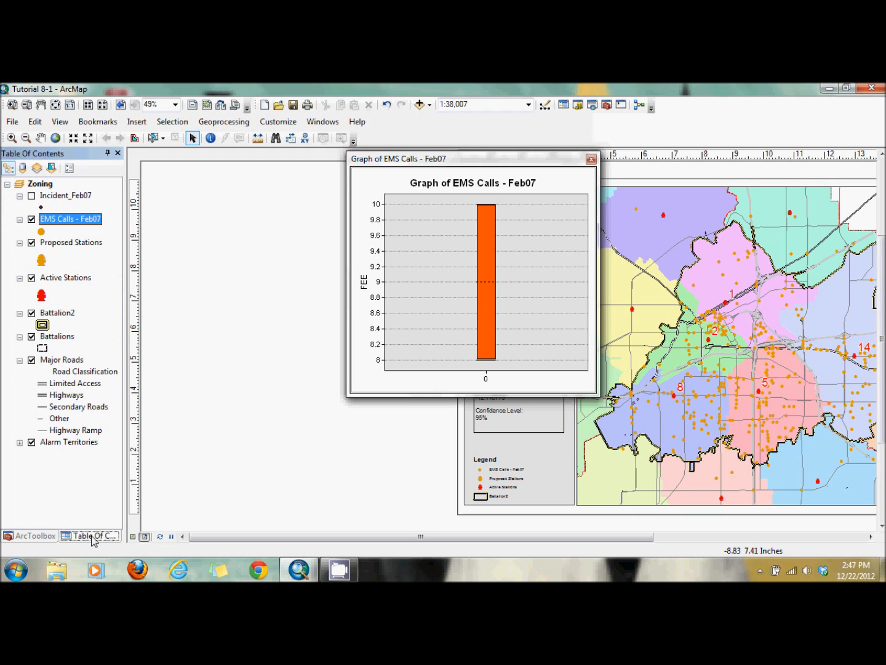
left_click(591, 160)
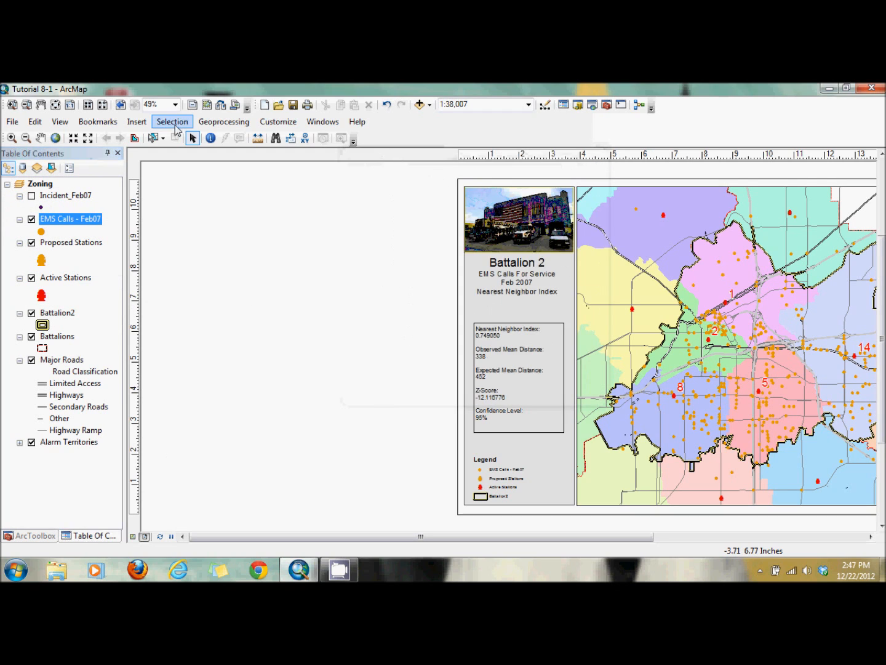
- Start a new graph as a Box Plot of the Incident_Feb07 layer
left_click(57, 123)
mouse_move(81, 170)
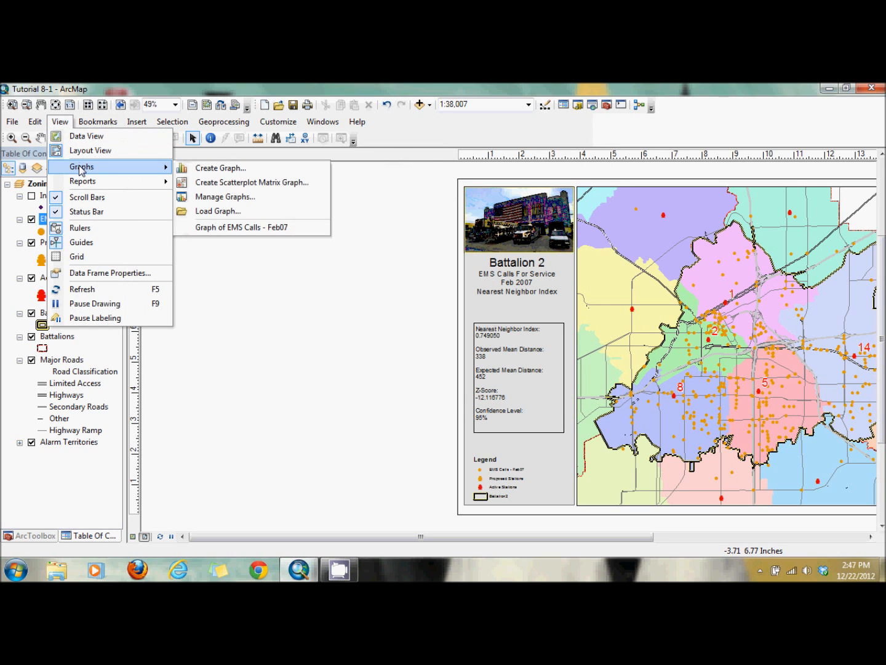
left_click(221, 169)
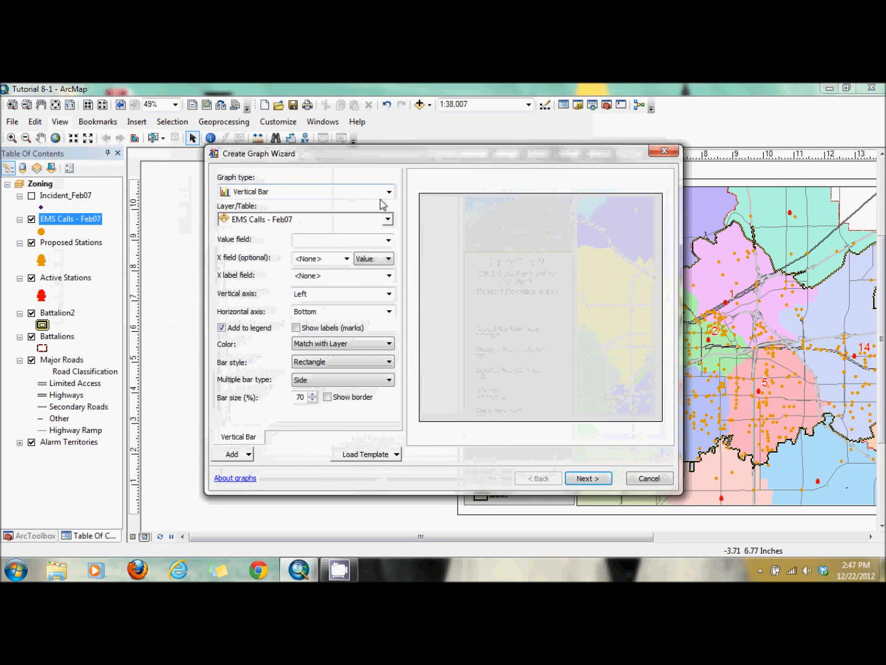
left_click(389, 194)
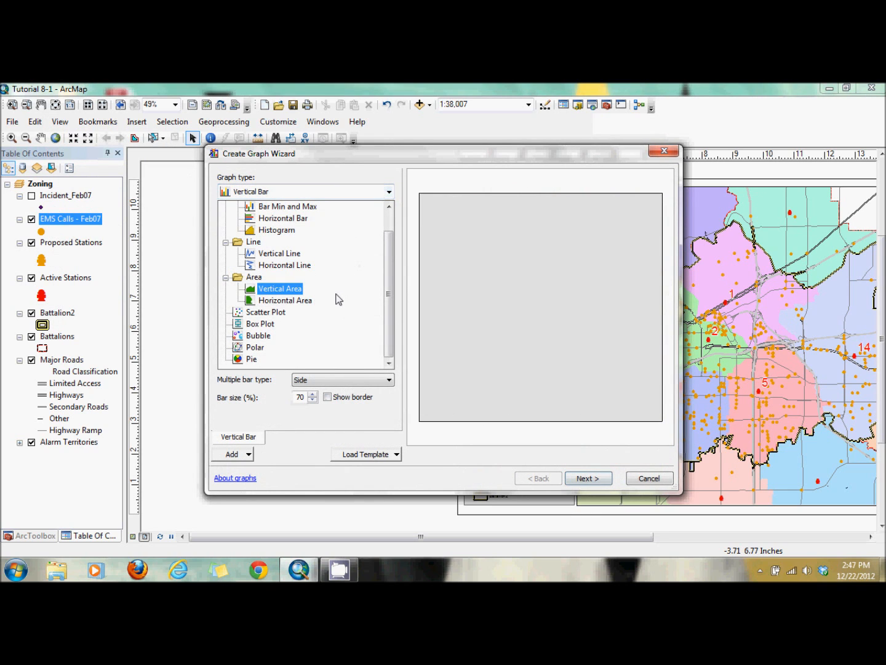
left_click(314, 327)
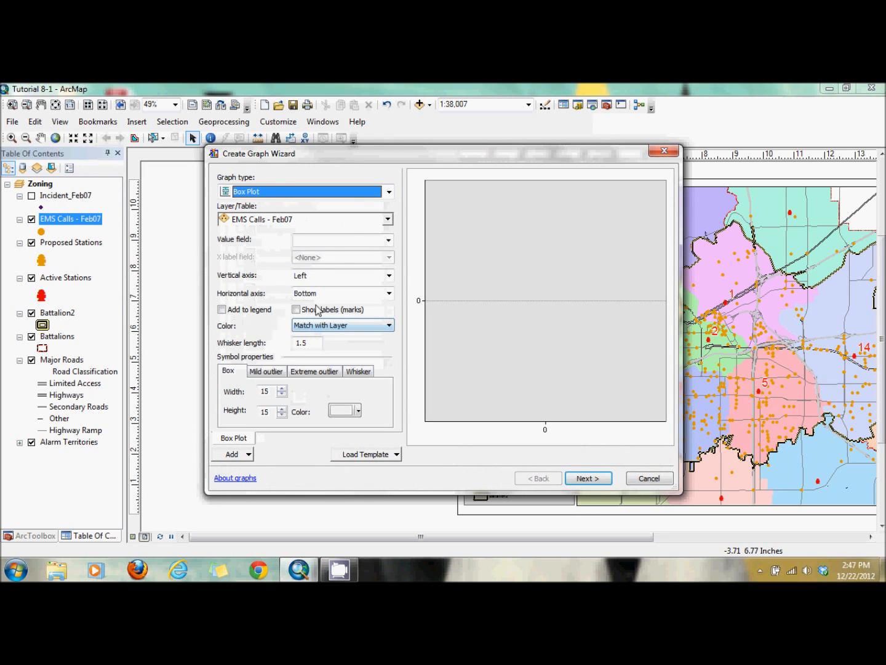
left_click(388, 226)
left_click(387, 220)
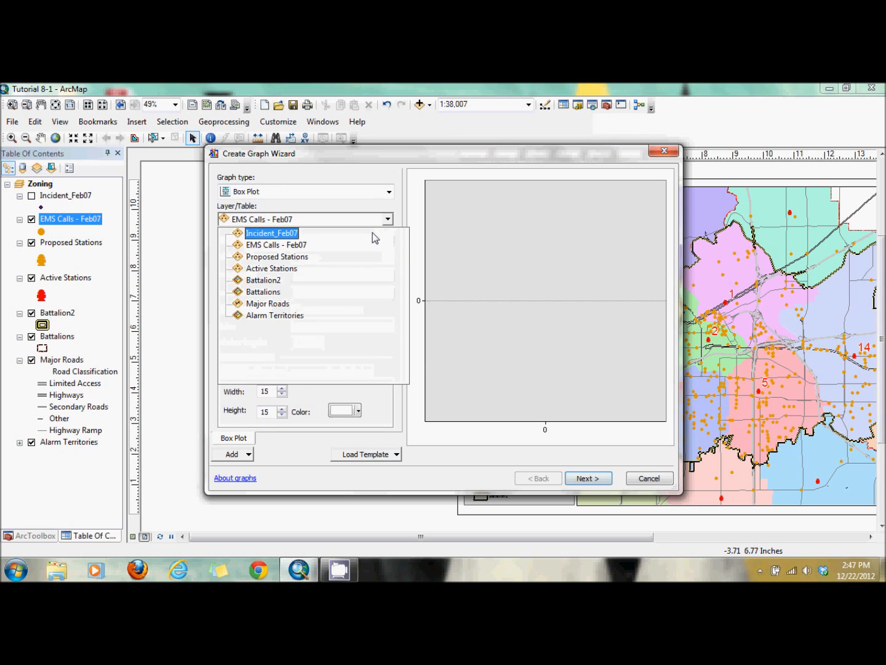
left_click(372, 234)
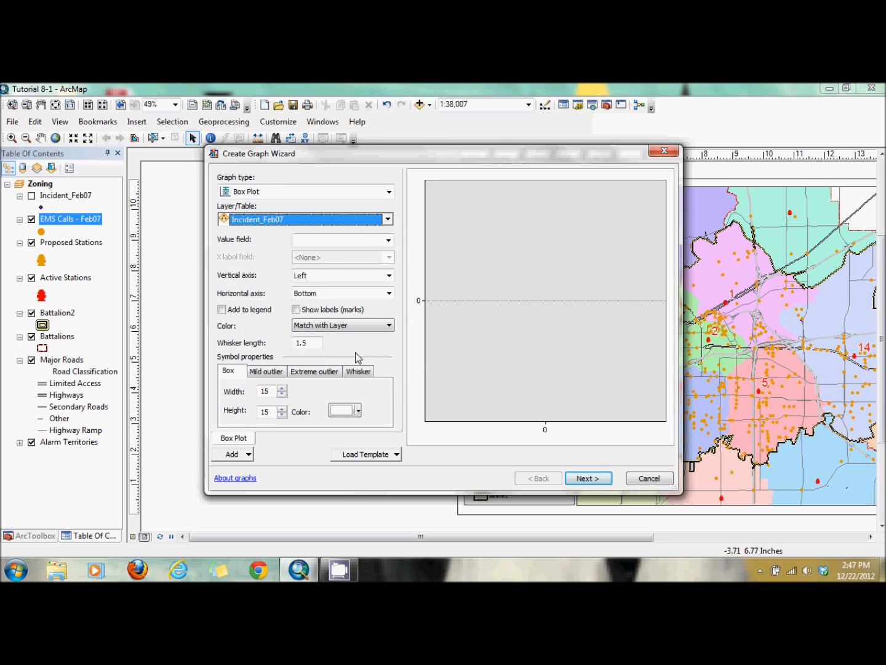
- Choose FEE as the box plot's value field
left_click(389, 239)
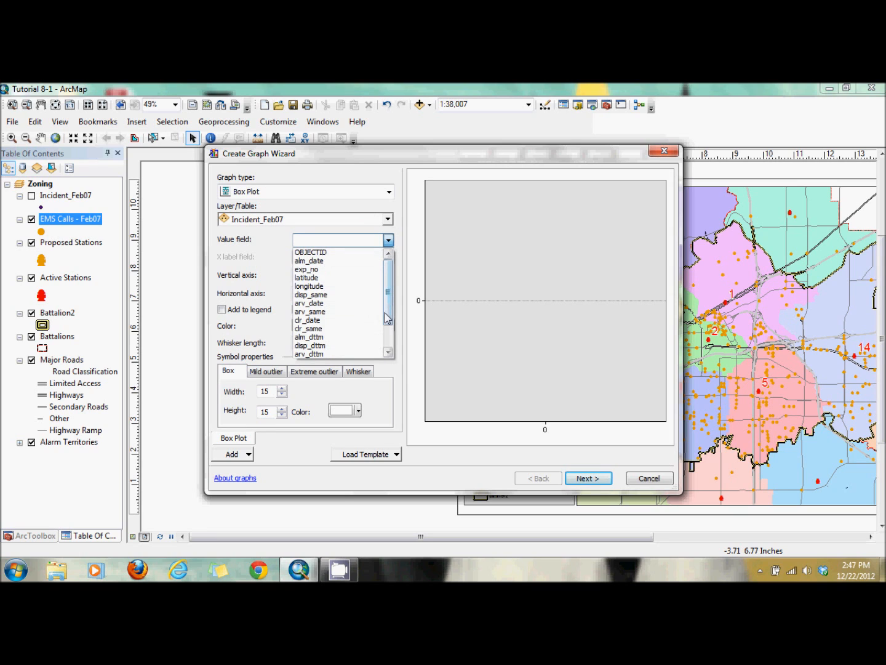
scroll(388, 319, "down", 3)
left_click(369, 349)
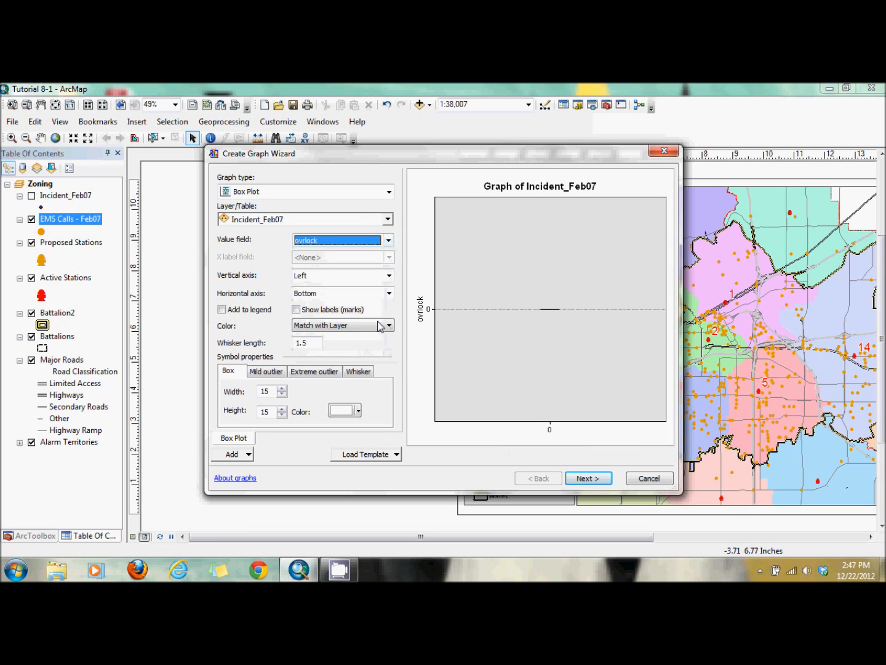
left_click(388, 241)
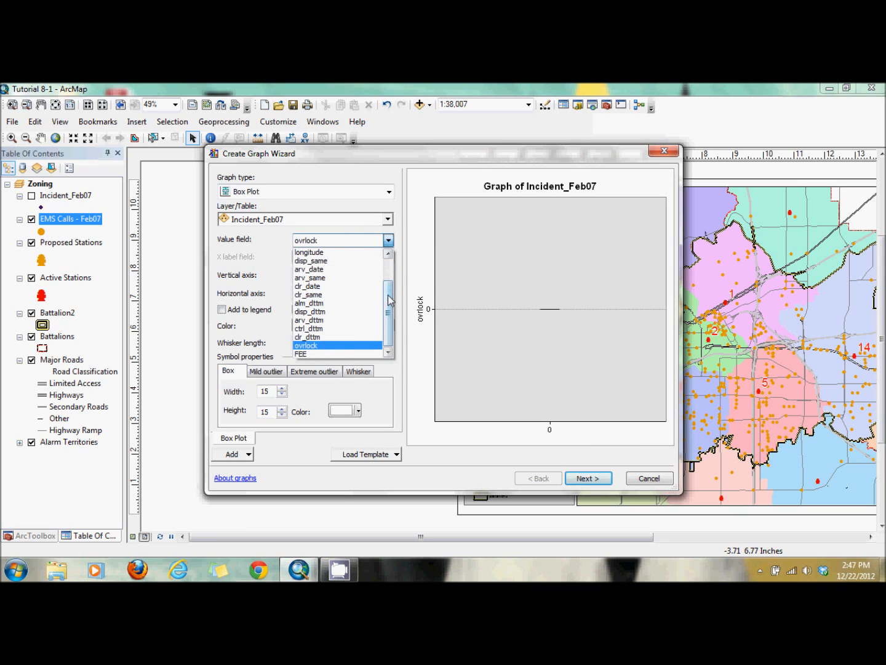
left_click(336, 354)
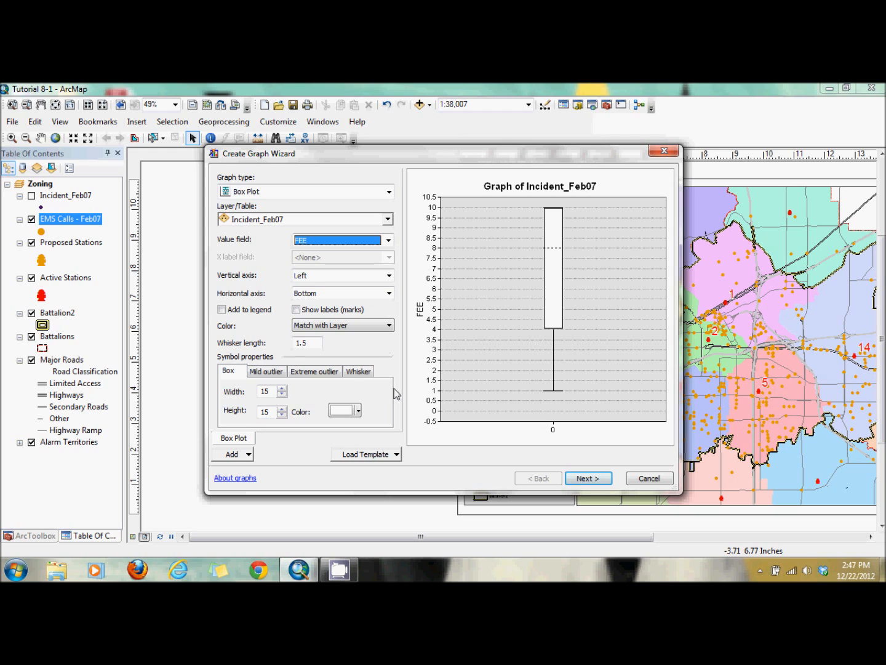
- Set the box colour to orange and finish creating the Incident_Feb07 box plot graph
left_click(359, 410)
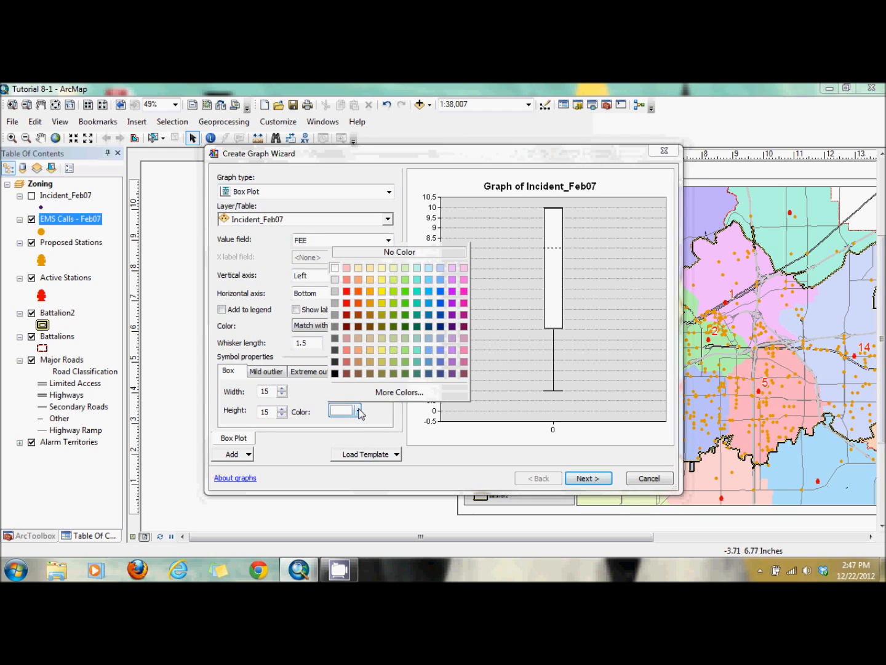
left_click(370, 291)
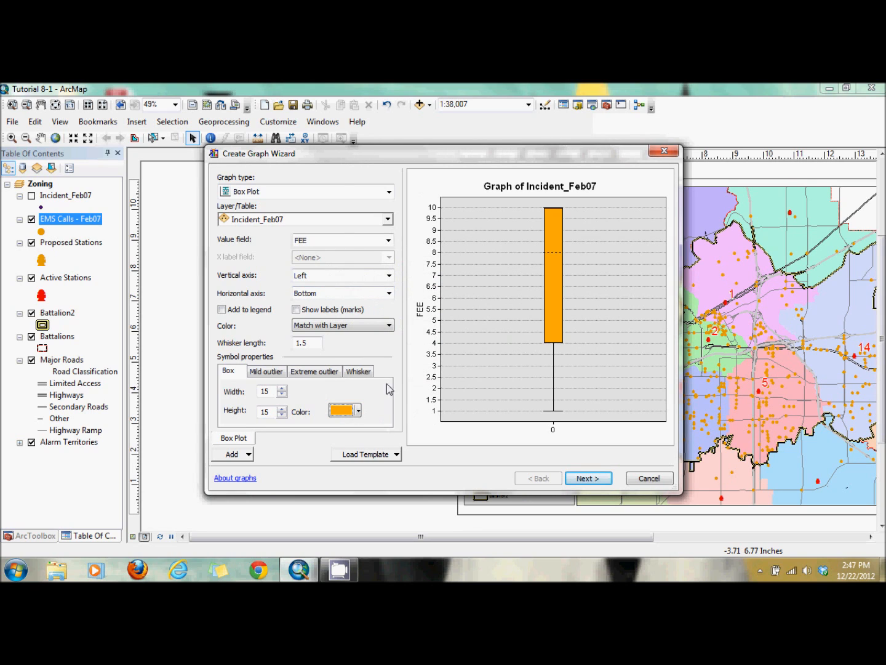
left_click(582, 481)
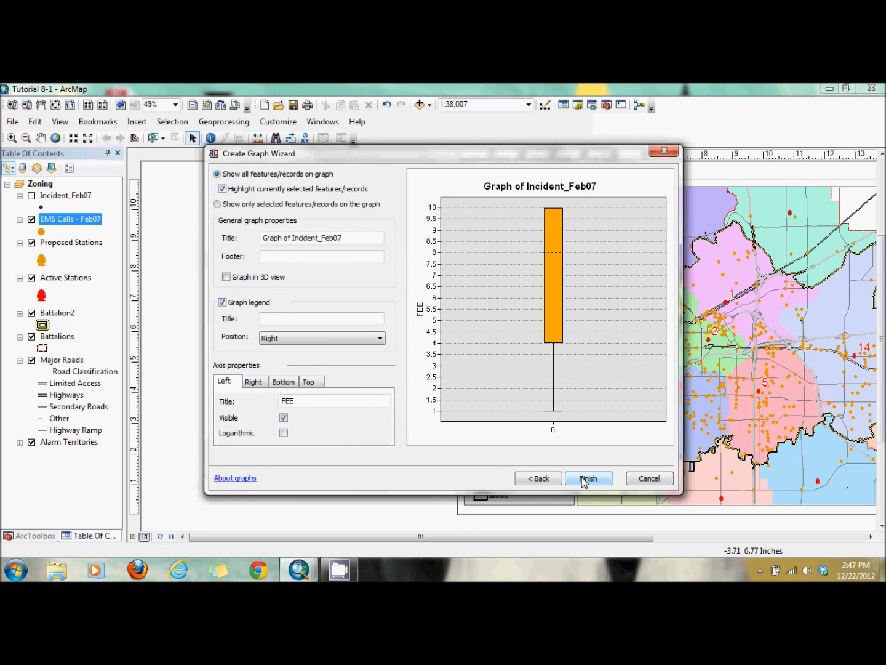
left_click(584, 480)
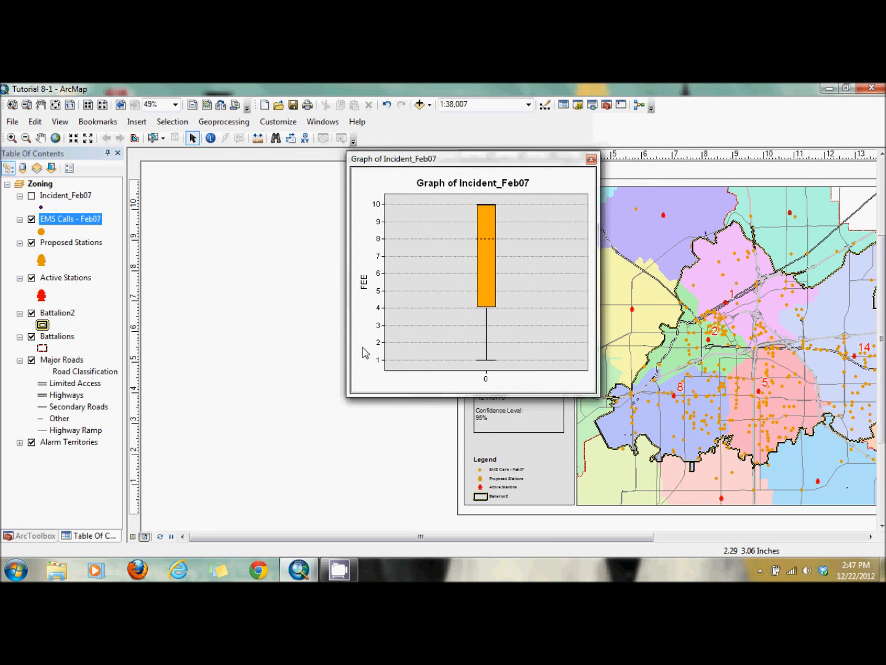